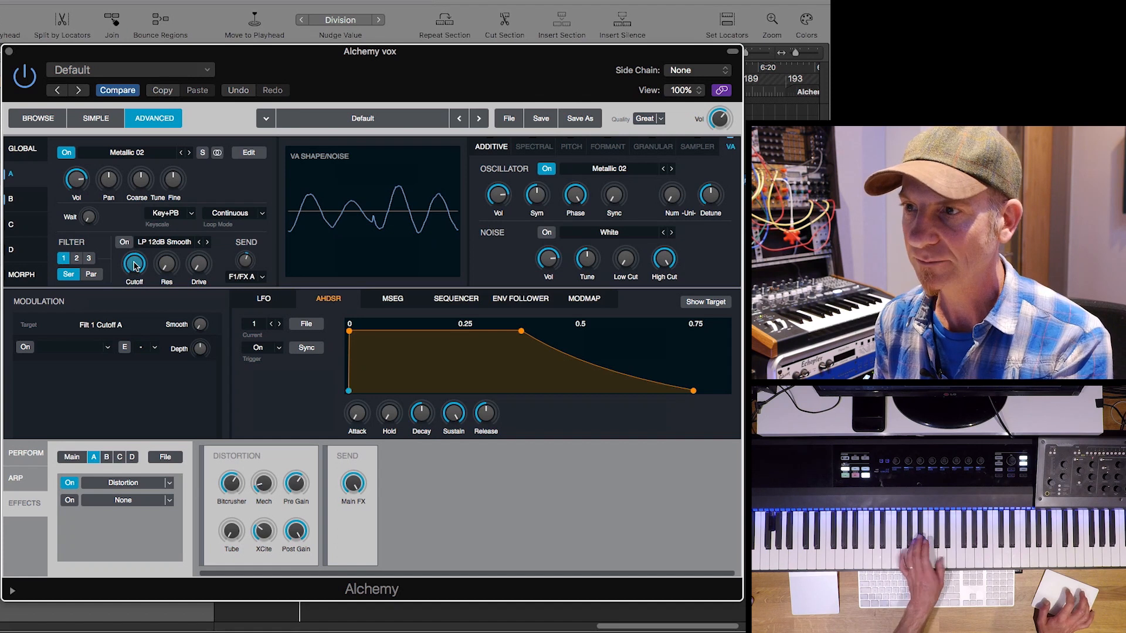
Step: Set source A's filter cutoff to about 1459 Hz and source B's comb filter frequency to about 4076 Hz
{"action": "left_click_drag", "start_coordinate": [134, 262], "coordinate": [135, 294]}
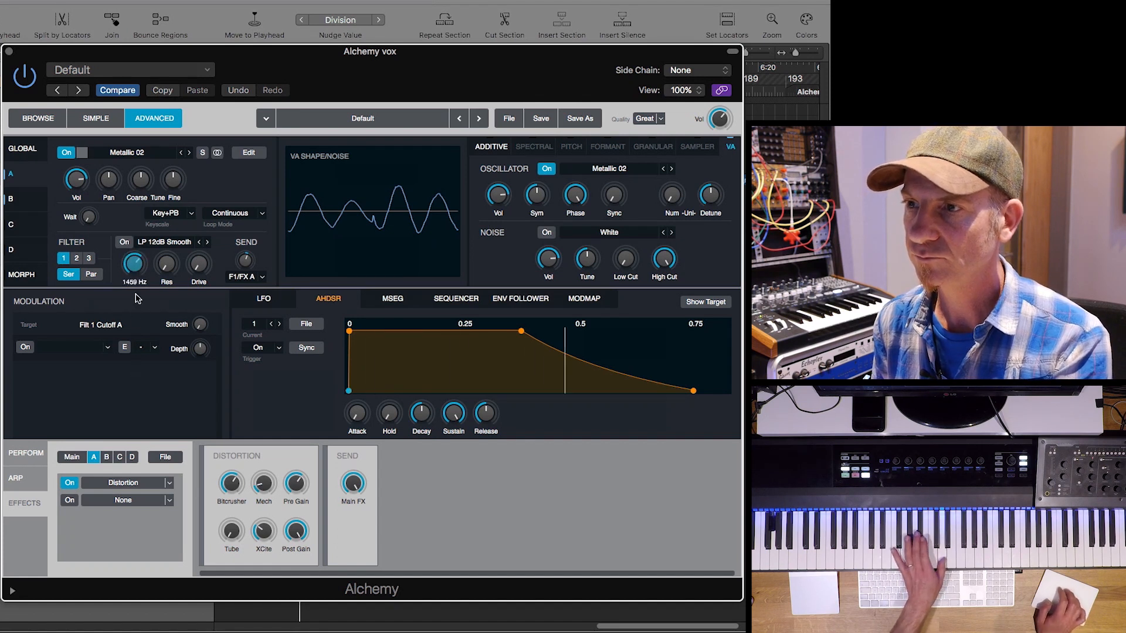
{"action": "left_click", "coordinate": [11, 199]}
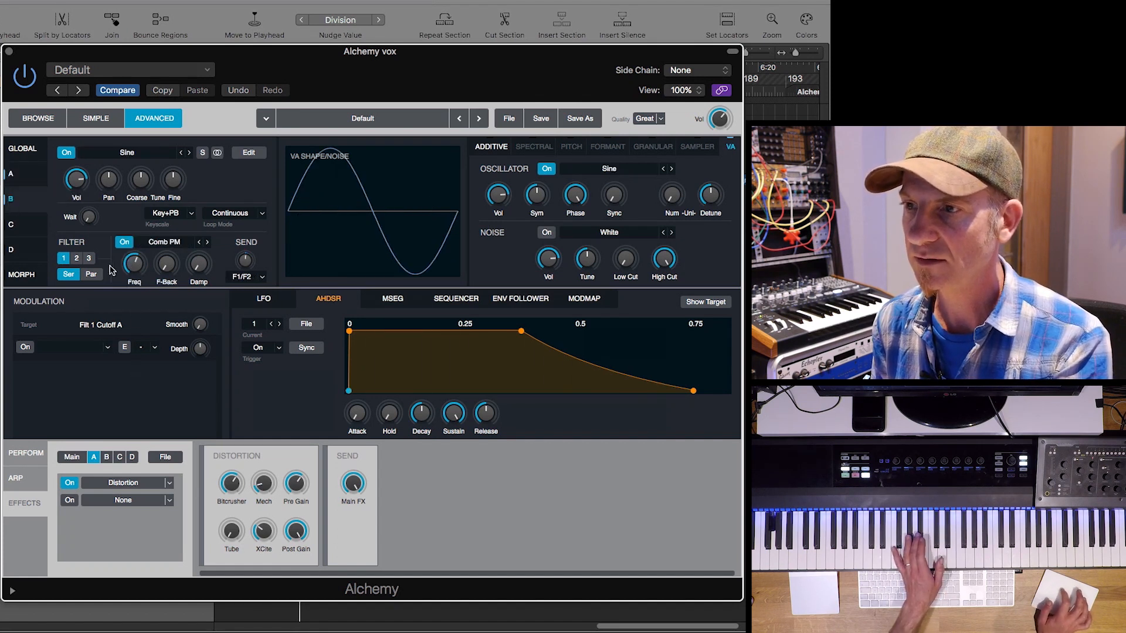
{"action": "left_click_drag", "start_coordinate": [137, 291], "coordinate": [142, 234]}
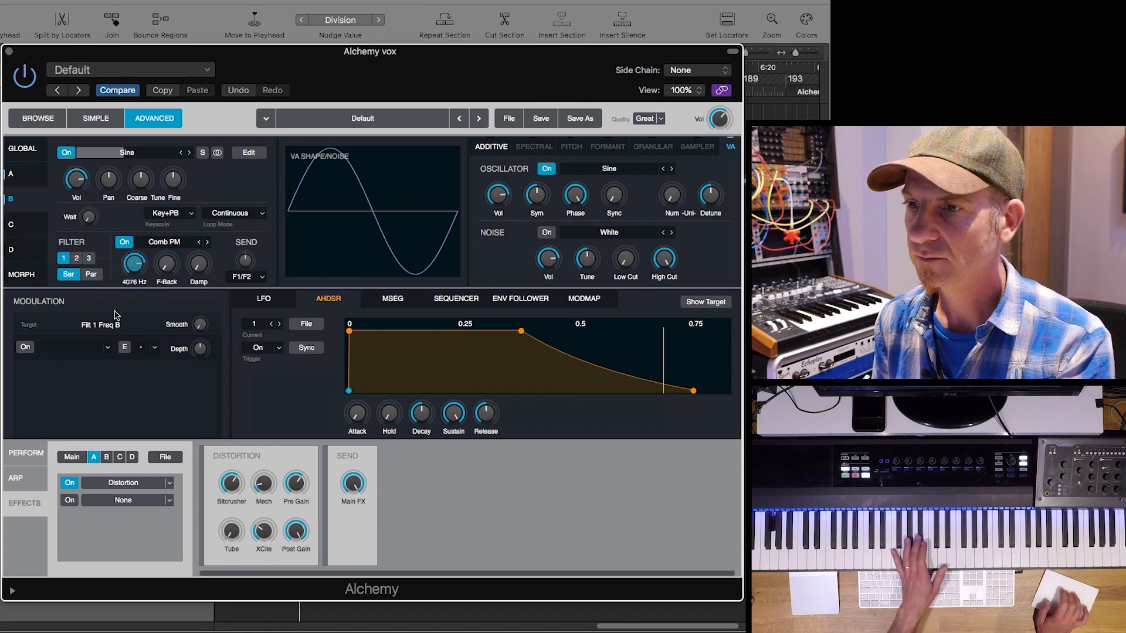
Step: Assign LFO1 (Sine) as the active modulator of source B's filter 1 frequency
{"action": "mouse_move", "coordinate": [139, 269]}
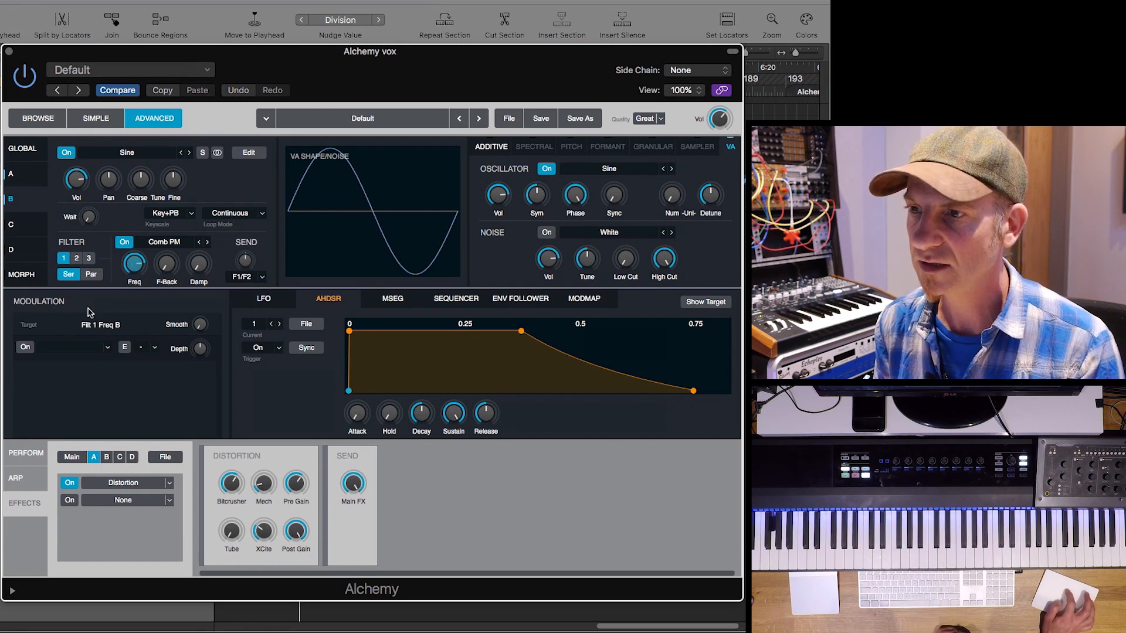
{"action": "left_click", "coordinate": [166, 267]}
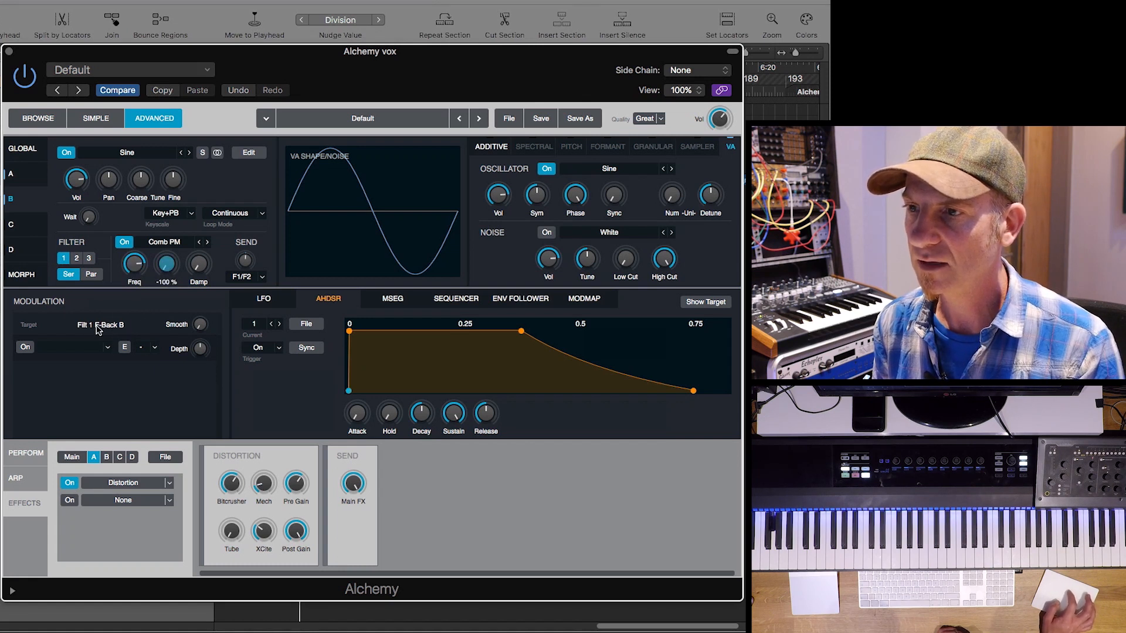
{"action": "left_click", "coordinate": [136, 266]}
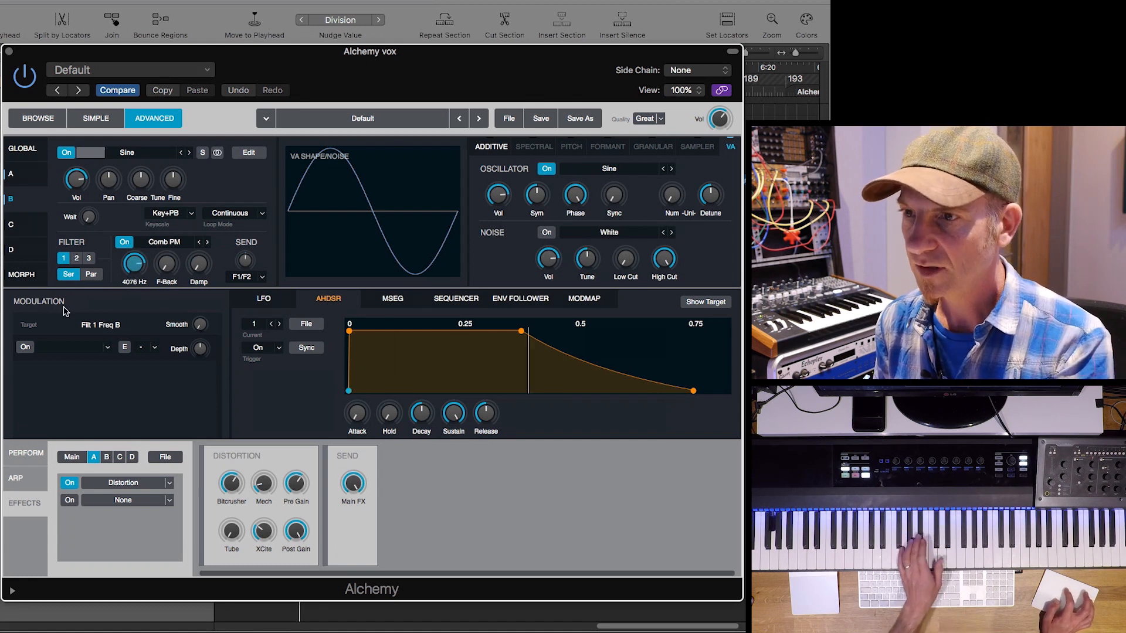
{"action": "left_click", "coordinate": [24, 347]}
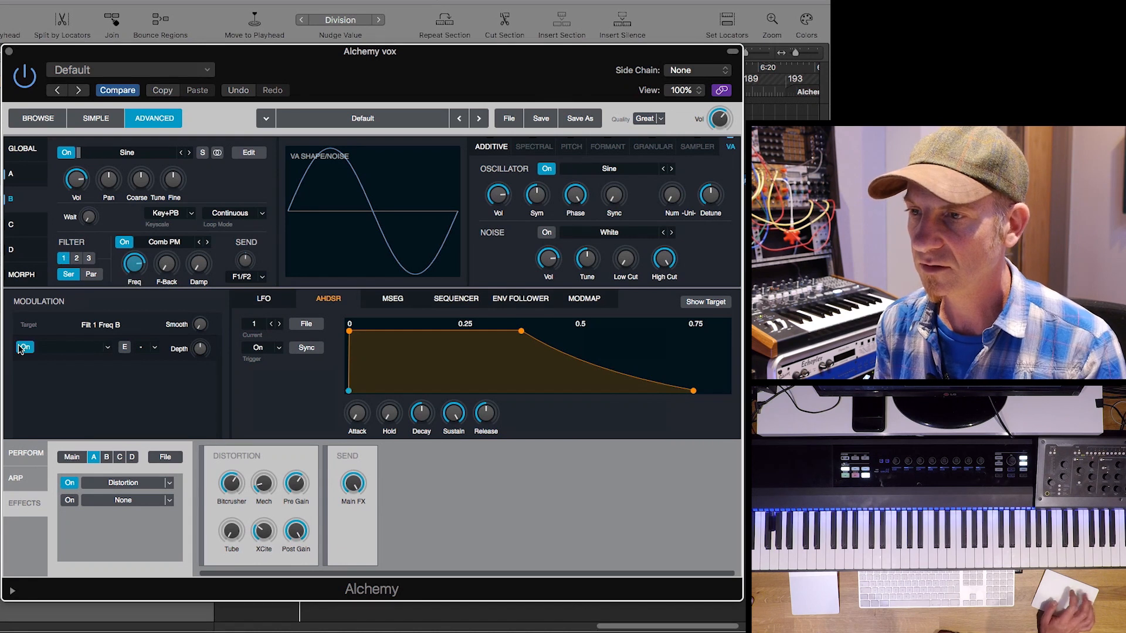
{"action": "left_click", "coordinate": [109, 348]}
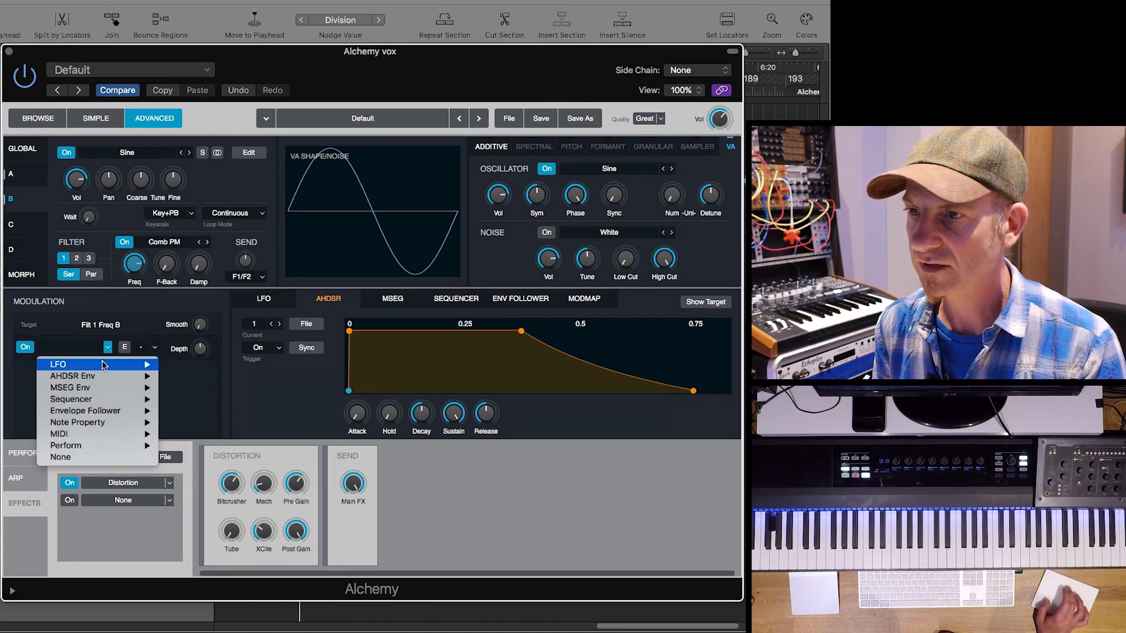
{"action": "mouse_move", "coordinate": [105, 364]}
{"action": "left_click", "coordinate": [213, 365]}
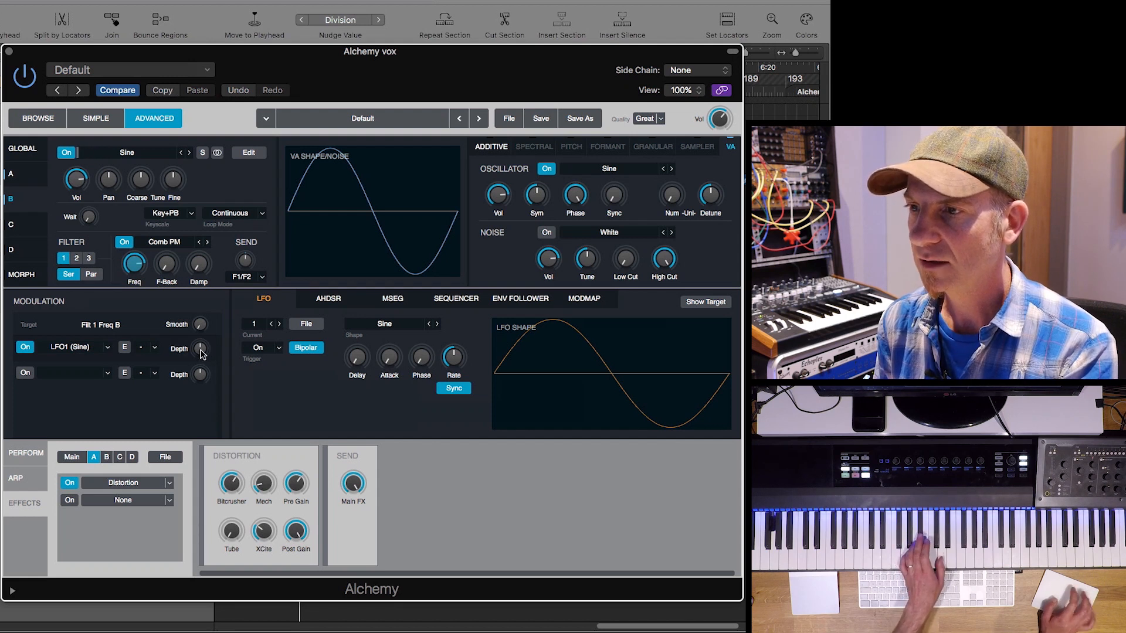
Step: Adjust the LFO1 modulation depth and lower source B's comb filter frequency to about 1628 Hz
{"action": "left_click_drag", "start_coordinate": [201, 353], "coordinate": [197, 375]}
{"action": "left_click_drag", "start_coordinate": [132, 267], "coordinate": [134, 285]}
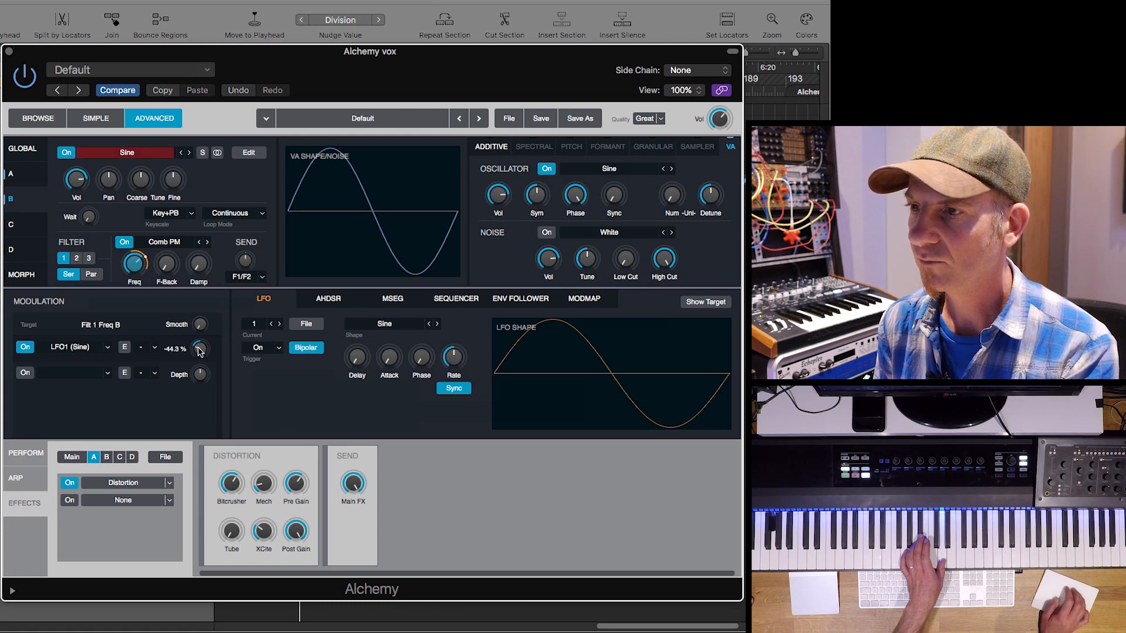
{"action": "left_click_drag", "start_coordinate": [199, 347], "coordinate": [201, 338]}
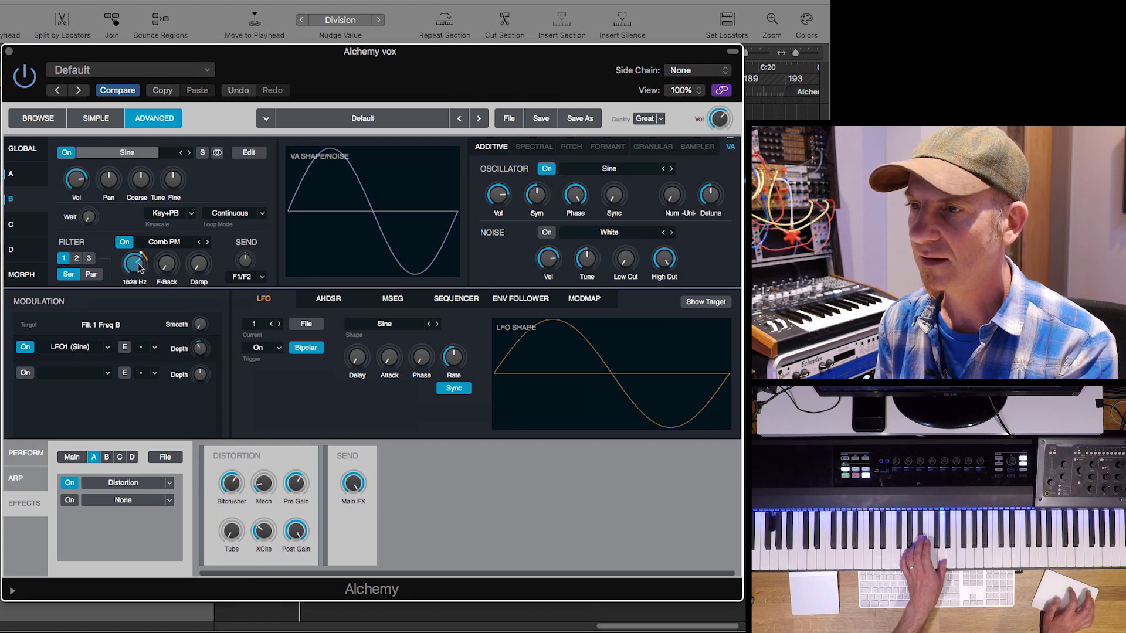
Step: Raise source B's comb filter damping to about 28 % and modulate it with a new LFO
{"action": "left_click_drag", "start_coordinate": [209, 269], "coordinate": [180, 282]}
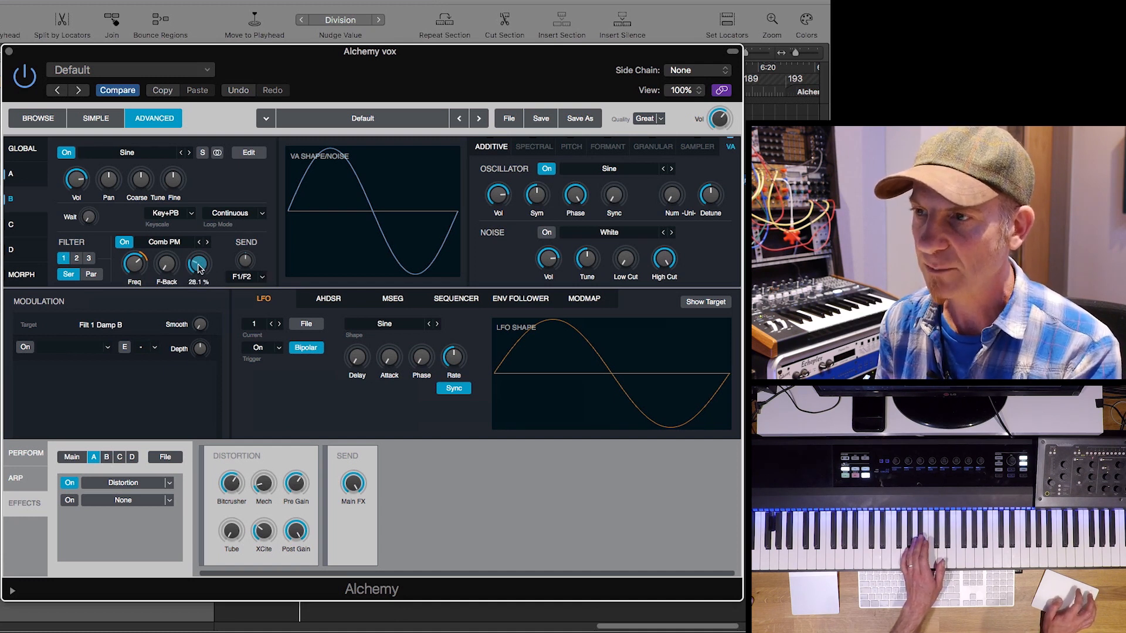
{"action": "left_click", "coordinate": [26, 348]}
{"action": "left_click", "coordinate": [108, 349]}
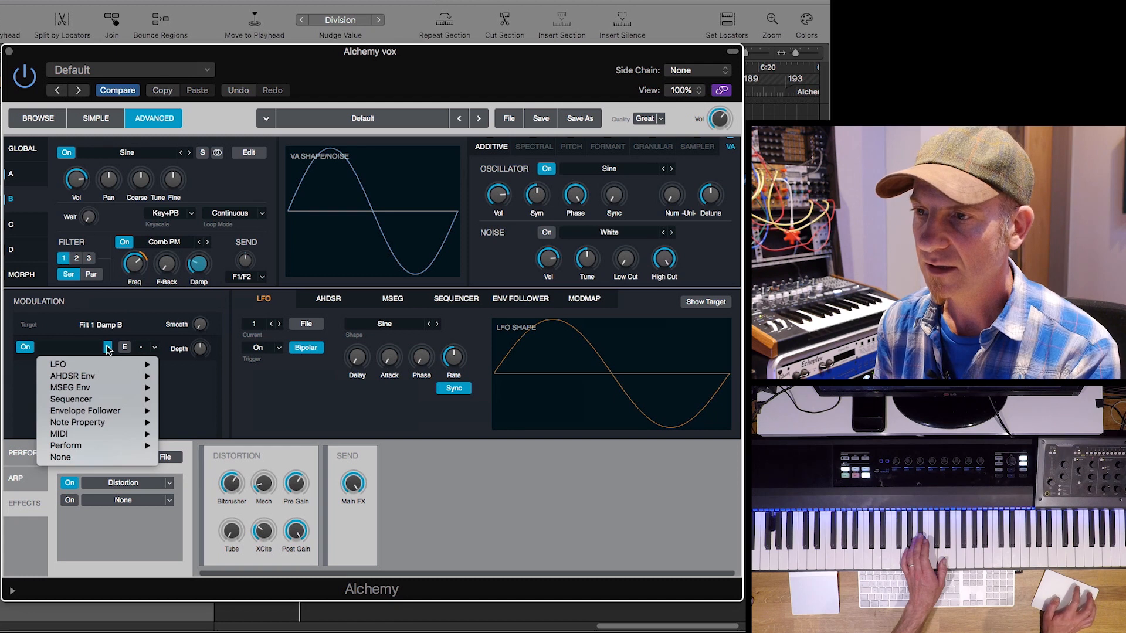
{"action": "mouse_move", "coordinate": [104, 364]}
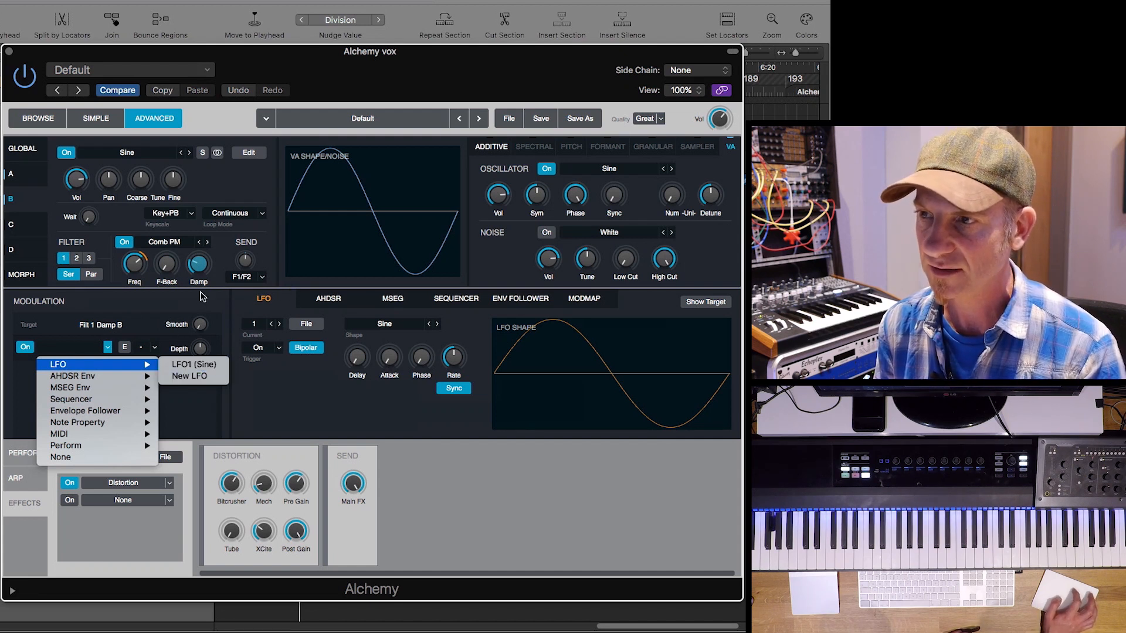
{"action": "left_click", "coordinate": [197, 376]}
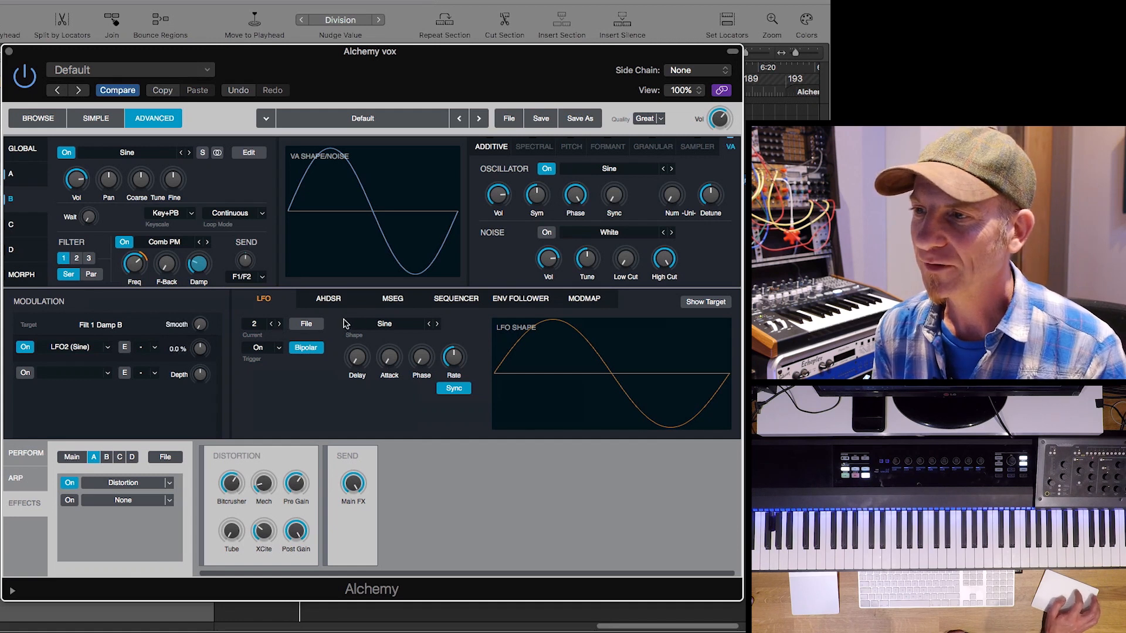
Step: Enable the second damping modulation slot, adjust the LFO2 depth and set source B's damping to about 30 %
{"action": "left_click", "coordinate": [25, 374]}
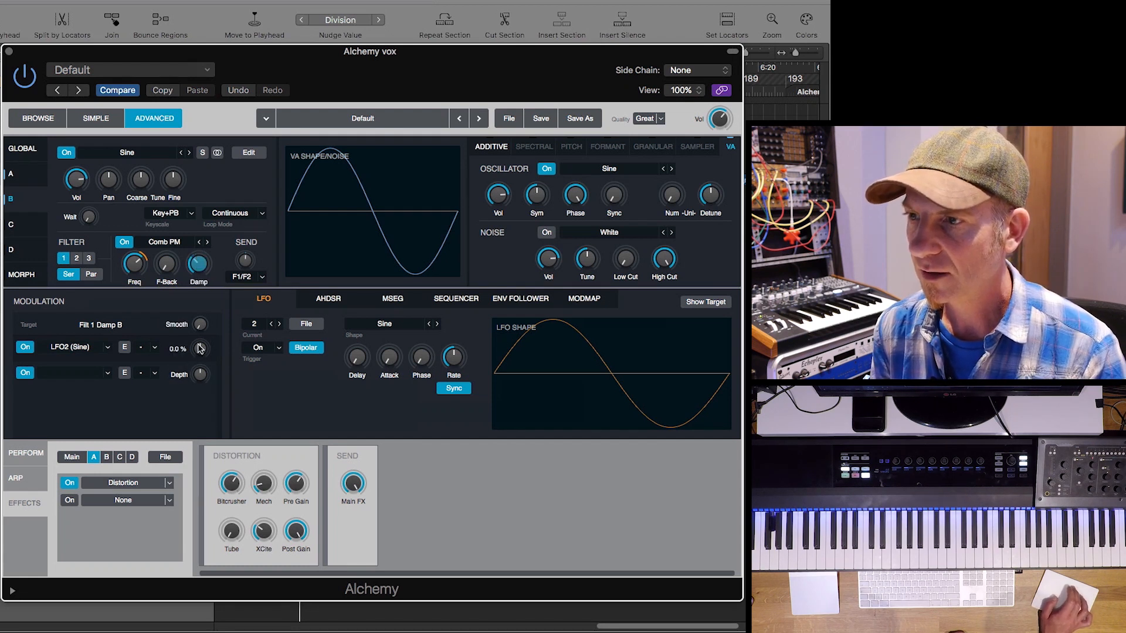
{"action": "left_click_drag", "start_coordinate": [200, 349], "coordinate": [196, 371]}
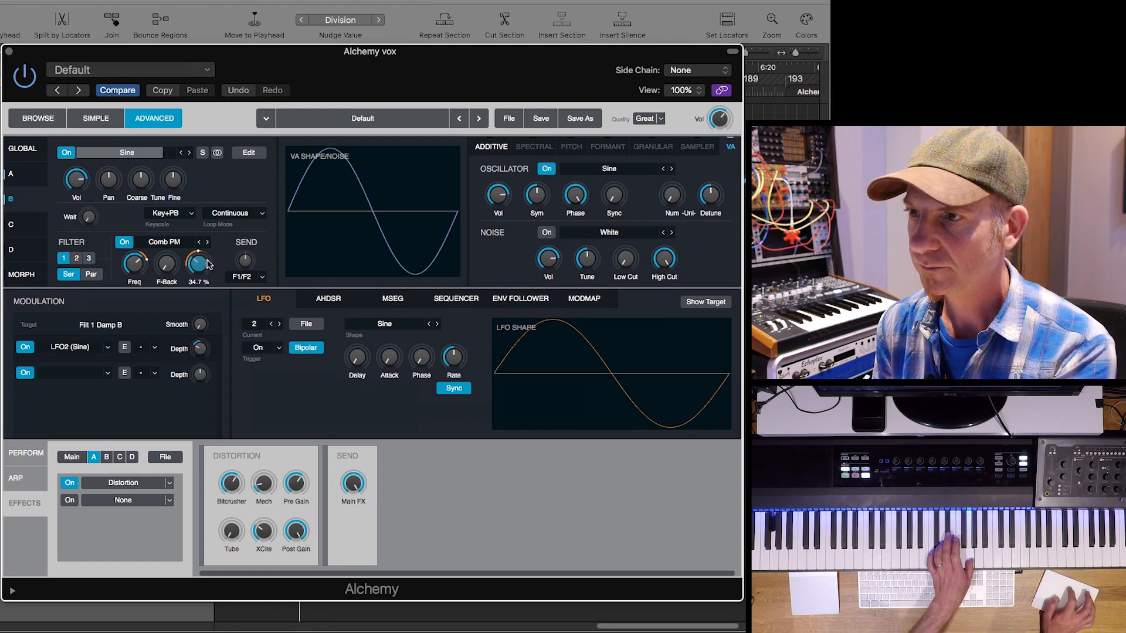
{"action": "left_click_drag", "start_coordinate": [195, 266], "coordinate": [185, 276]}
{"action": "left_click_drag", "start_coordinate": [199, 349], "coordinate": [200, 387]}
{"action": "left_click_drag", "start_coordinate": [201, 265], "coordinate": [201, 256]}
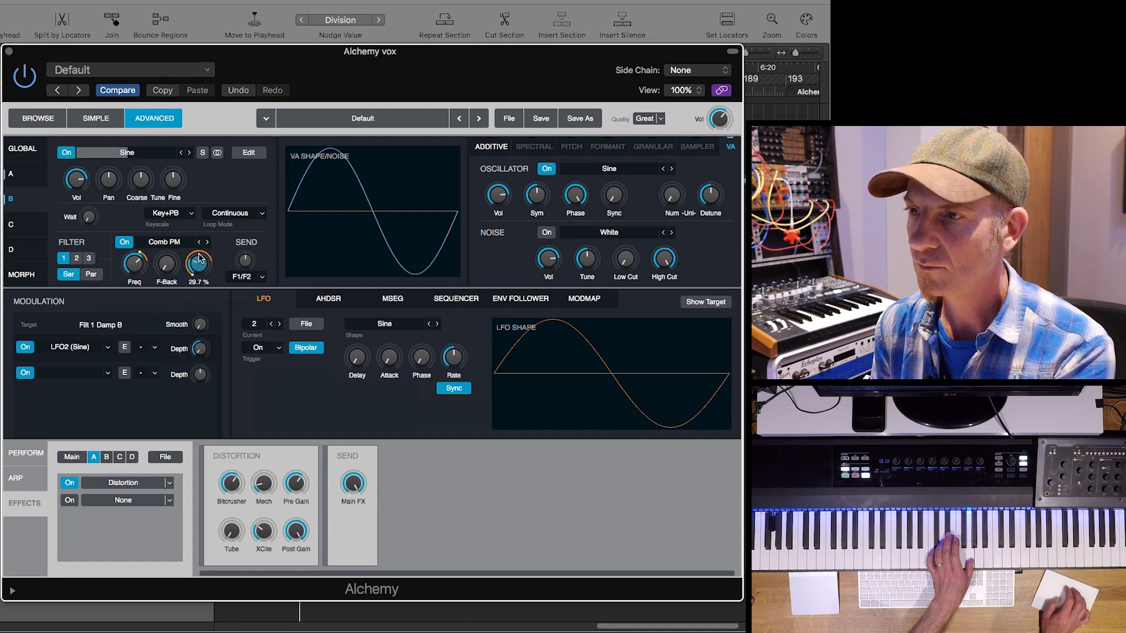
Step: Readjust source B's comb filter frequency and switch off its LFO1 modulation
{"action": "left_click", "coordinate": [132, 286]}
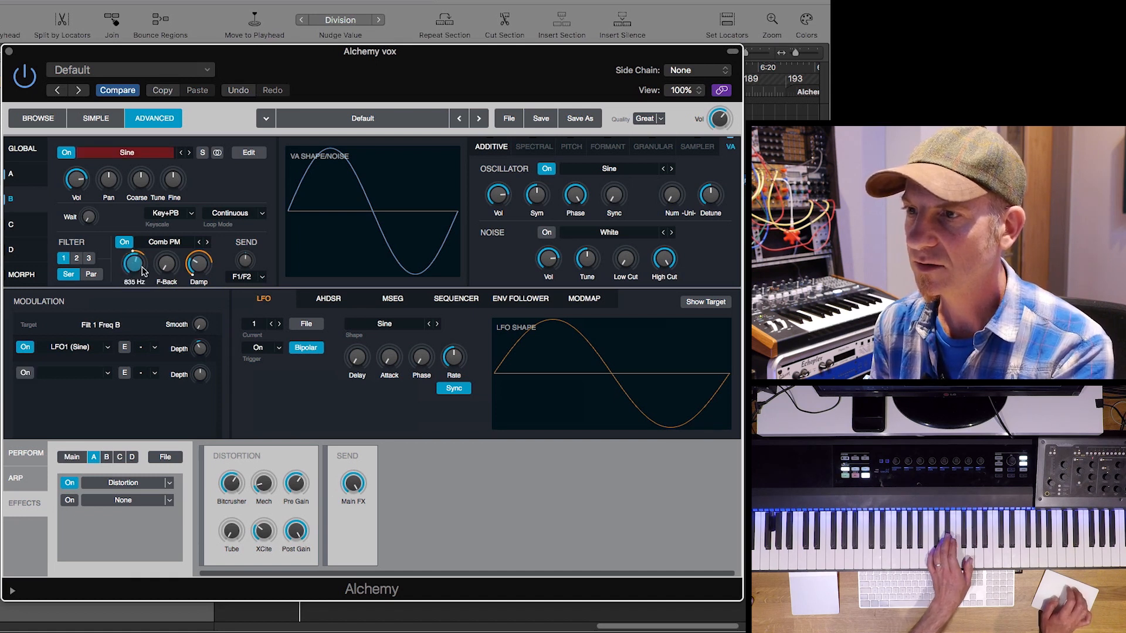
{"action": "left_click_drag", "start_coordinate": [144, 266], "coordinate": [144, 261]}
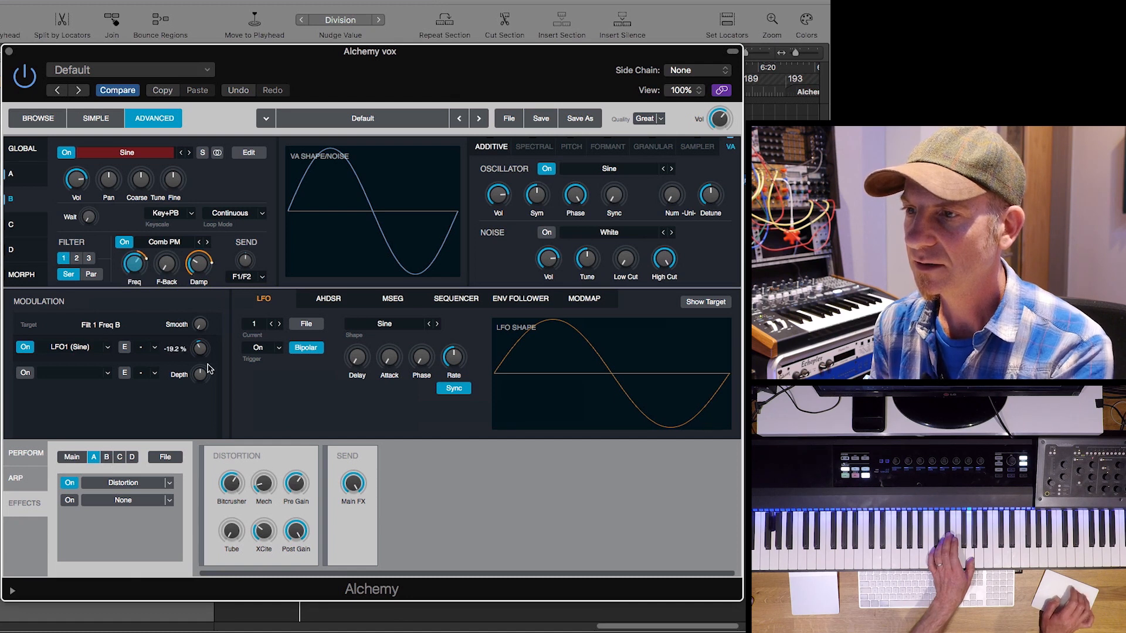
{"action": "left_click", "coordinate": [27, 349]}
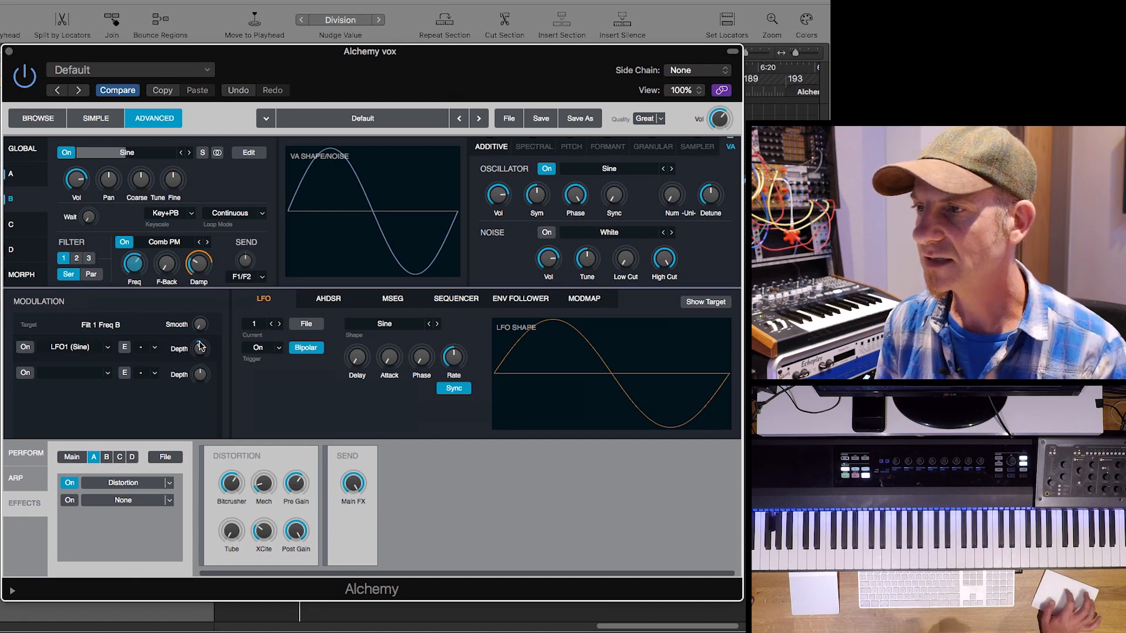
Step: Show the AHDSR envelope settings and choose source B's volume as the modulation target
{"action": "left_click", "coordinate": [334, 298]}
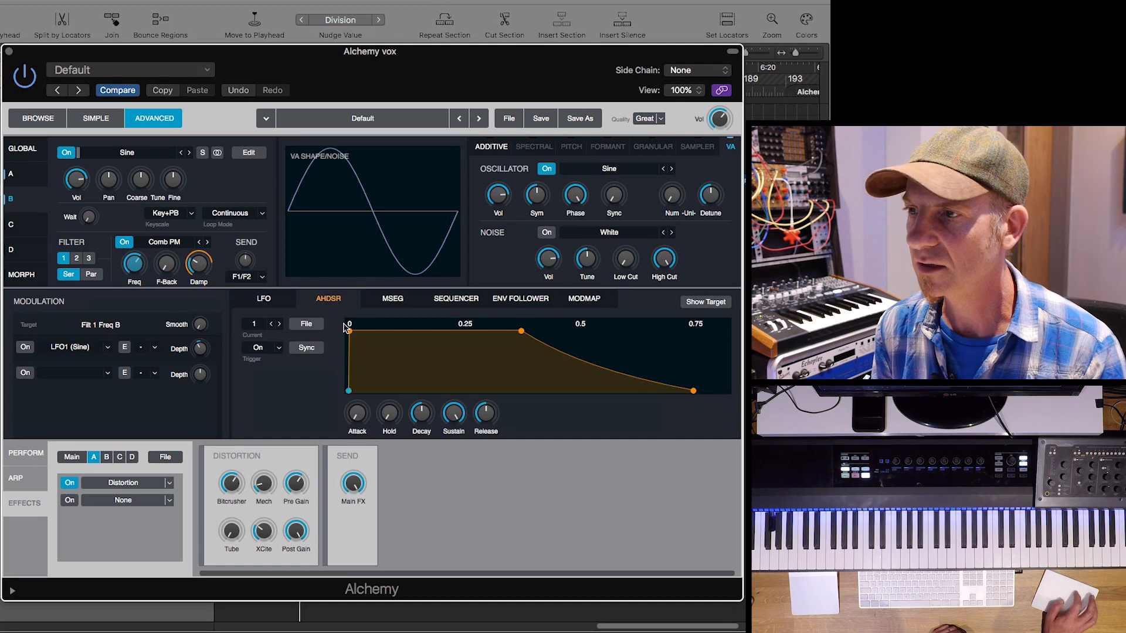
{"action": "left_click", "coordinate": [76, 185]}
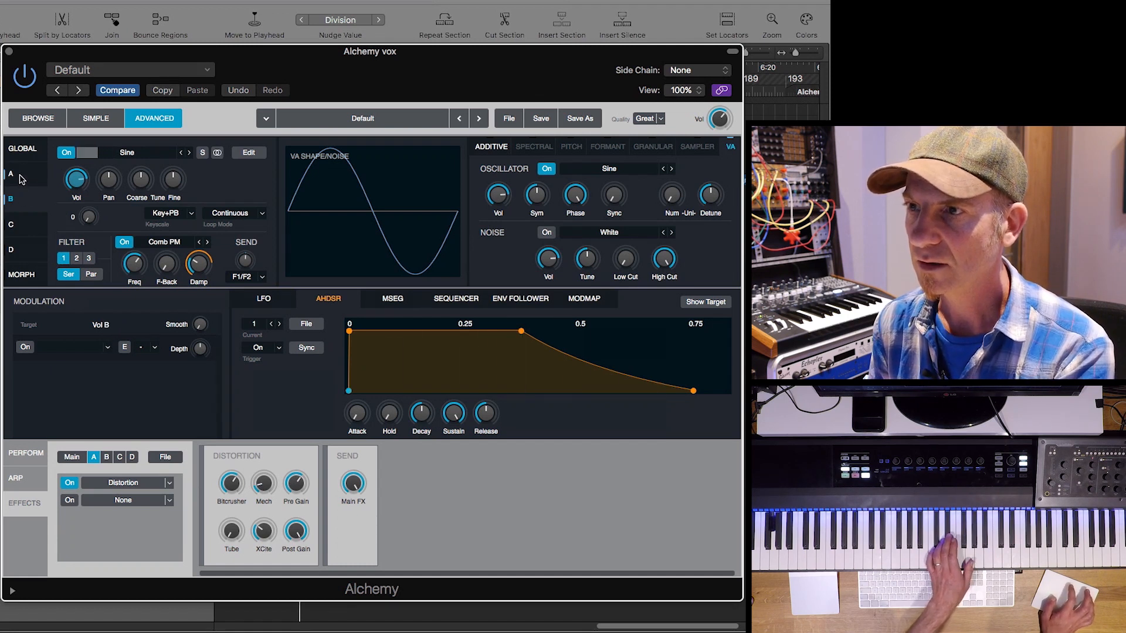
Step: Toggle source B's solo and on/off state to compare the sound with and without it
{"action": "left_click", "coordinate": [202, 153]}
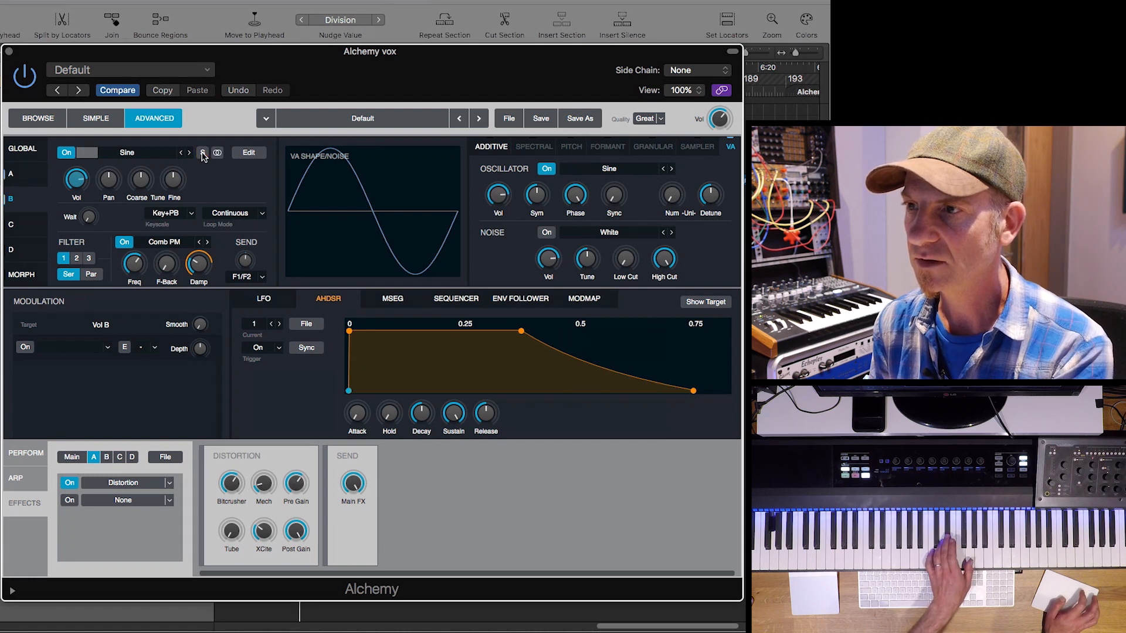
{"action": "left_click", "coordinate": [202, 153]}
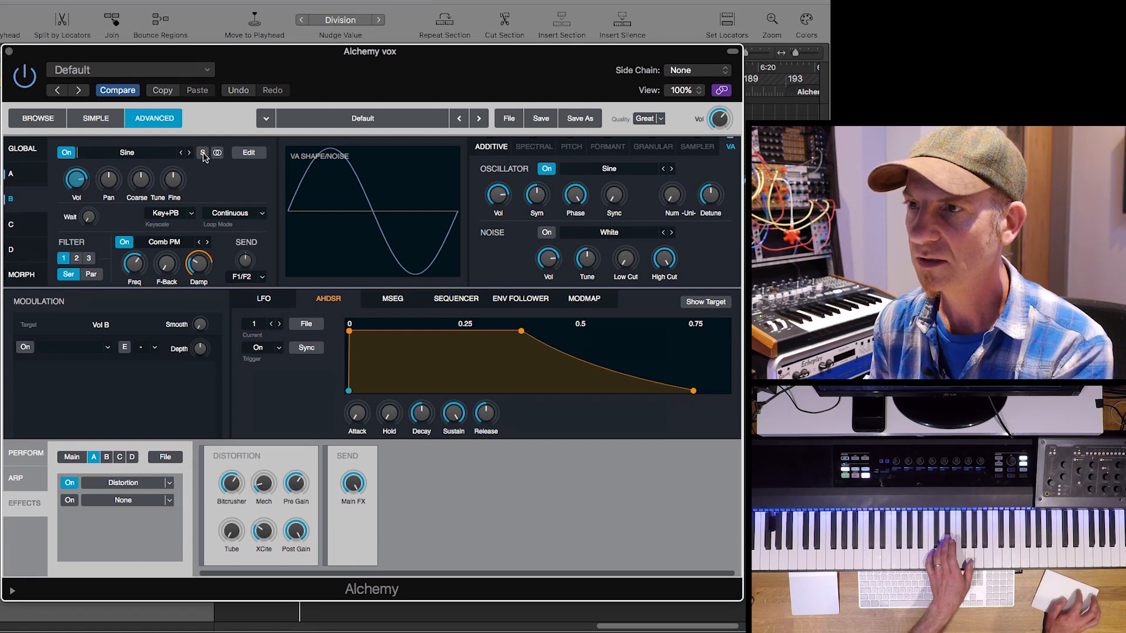
{"action": "left_click", "coordinate": [20, 149]}
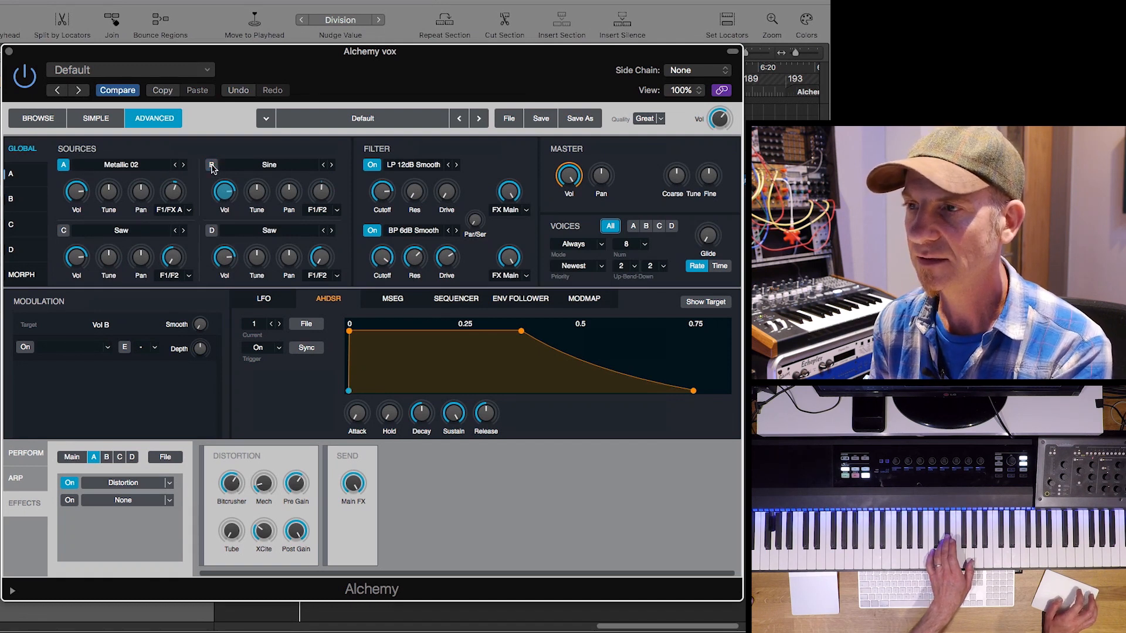
{"action": "left_click", "coordinate": [211, 165]}
{"action": "left_click", "coordinate": [24, 195]}
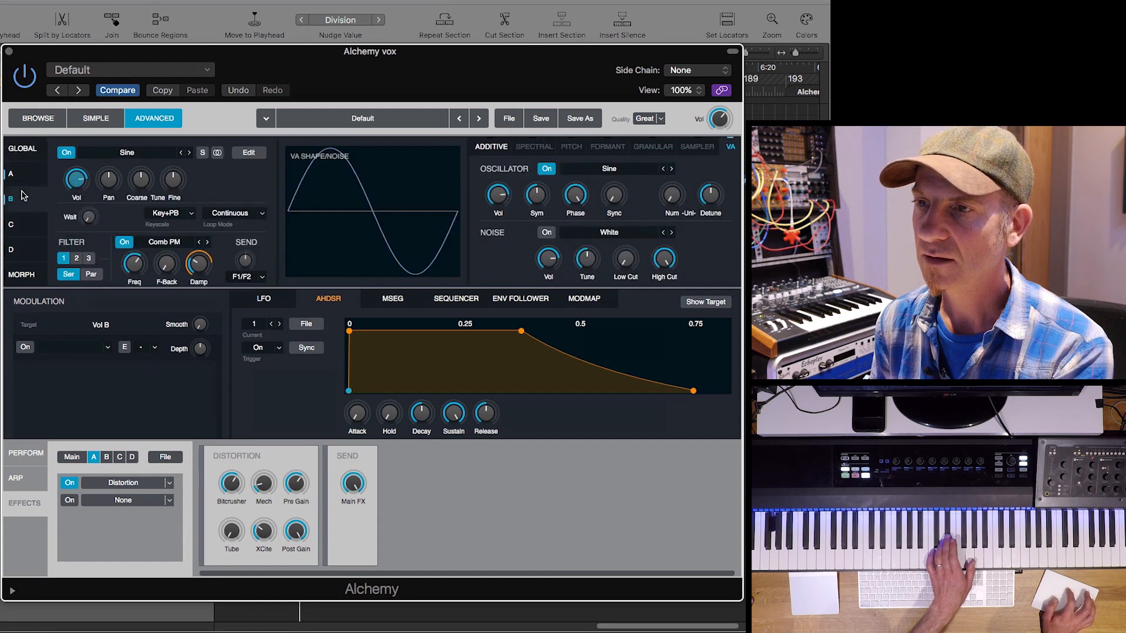
Step: Solo source B and modulate its volume with the AHDSR1 envelope
{"action": "left_click", "coordinate": [202, 153]}
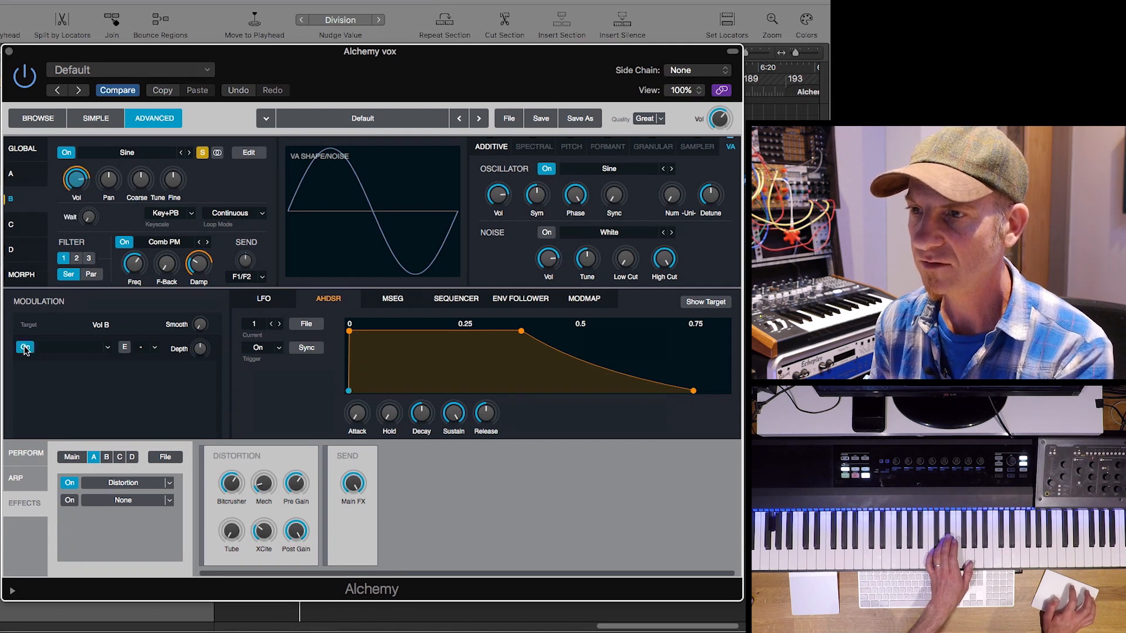
{"action": "left_click", "coordinate": [107, 349]}
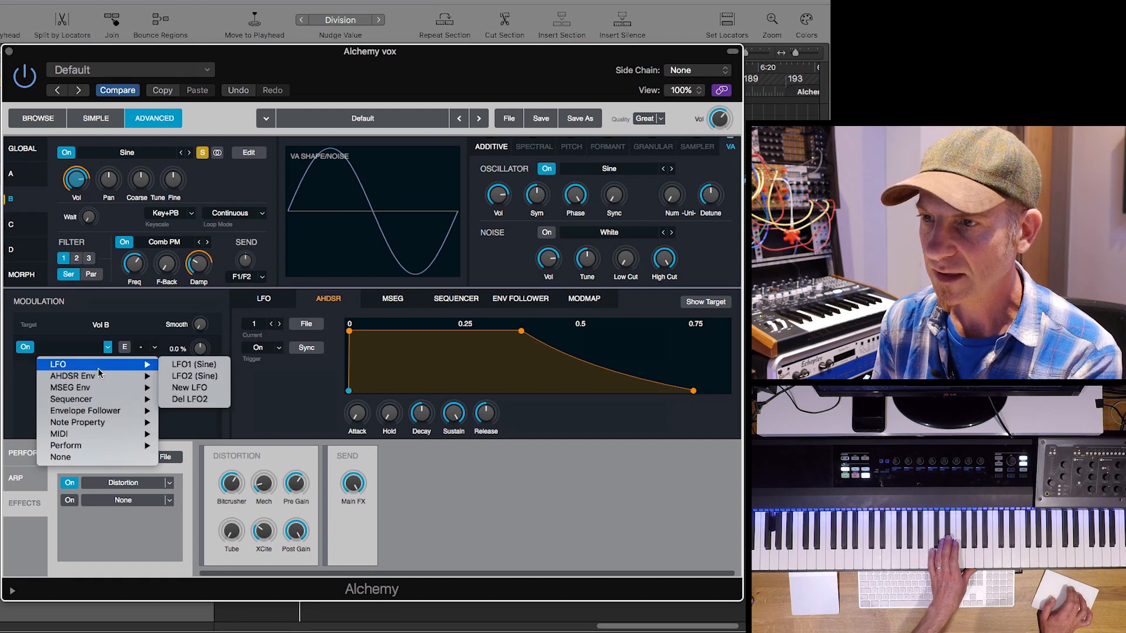
{"action": "mouse_move", "coordinate": [98, 378]}
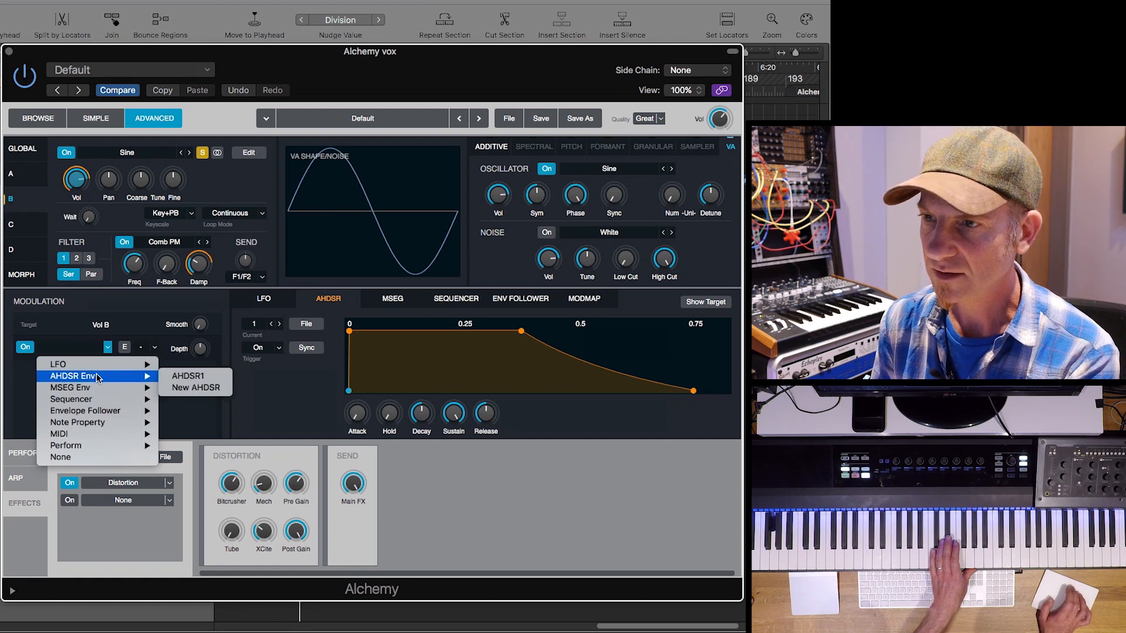
{"action": "left_click", "coordinate": [193, 379]}
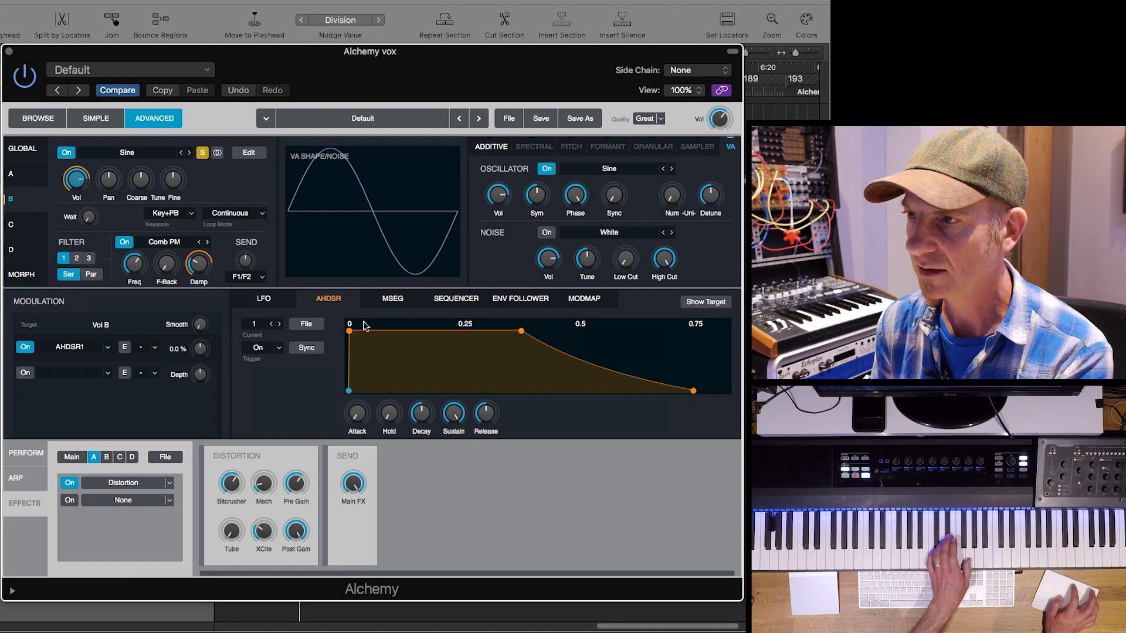
Step: Stretch the AHDSR1 envelope to an attack of about 7 seconds with a longer hold
{"action": "left_click_drag", "start_coordinate": [347, 332], "coordinate": [580, 323]}
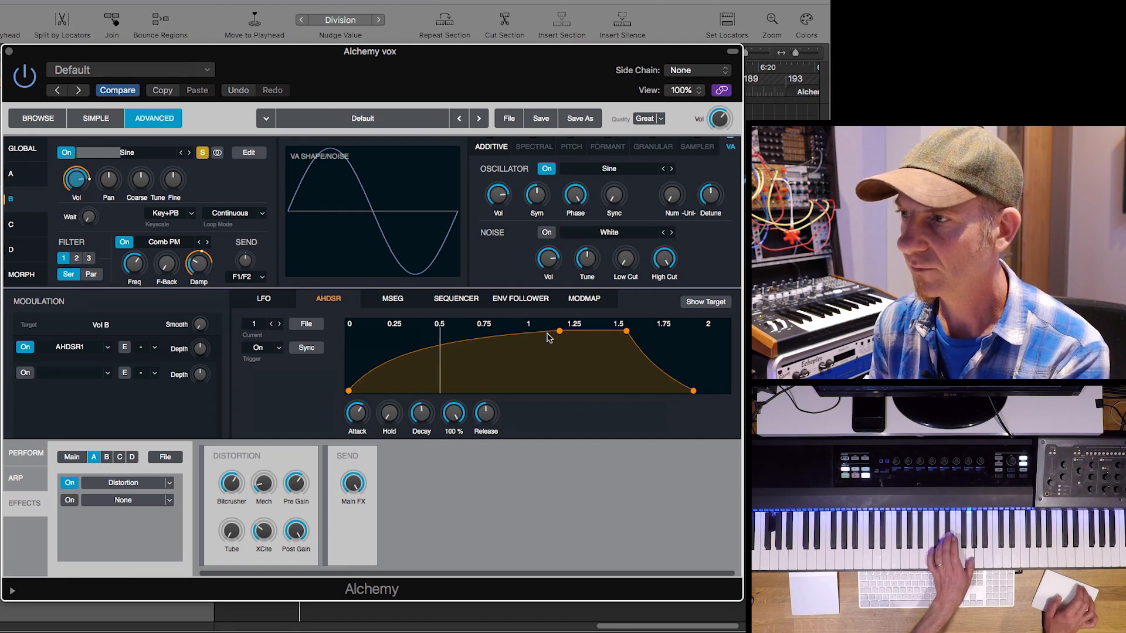
{"action": "left_click_drag", "start_coordinate": [562, 331], "coordinate": [749, 318]}
{"action": "left_click_drag", "start_coordinate": [414, 330], "coordinate": [739, 329]}
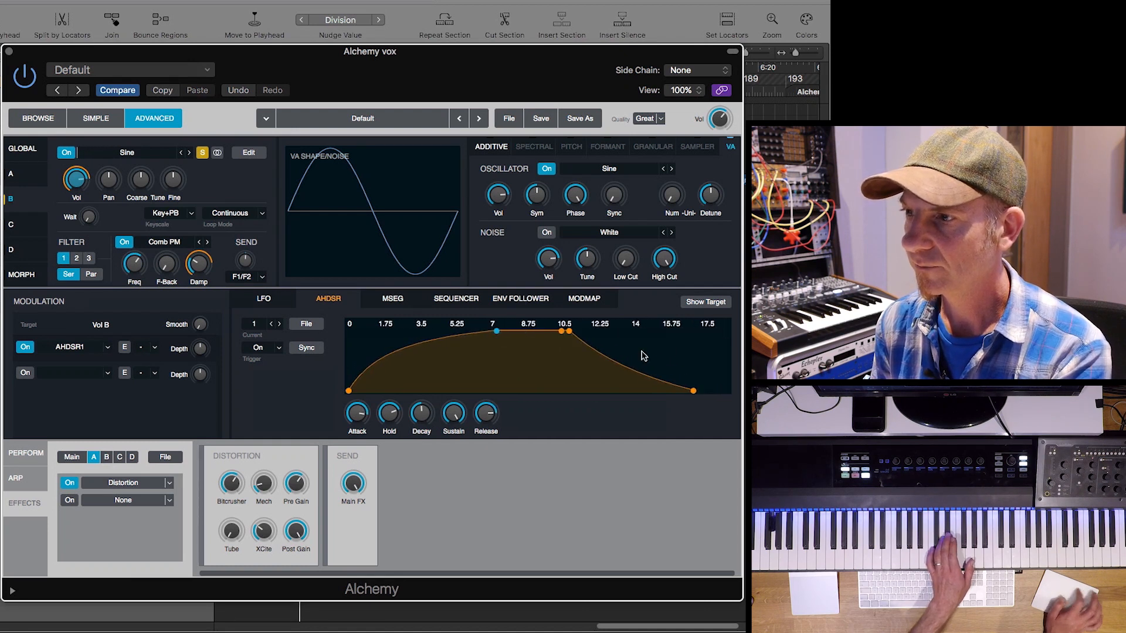
Step: Show the modulation assigned to source B's filter damping and the step sequencer's settings
{"action": "mouse_move", "coordinate": [87, 215]}
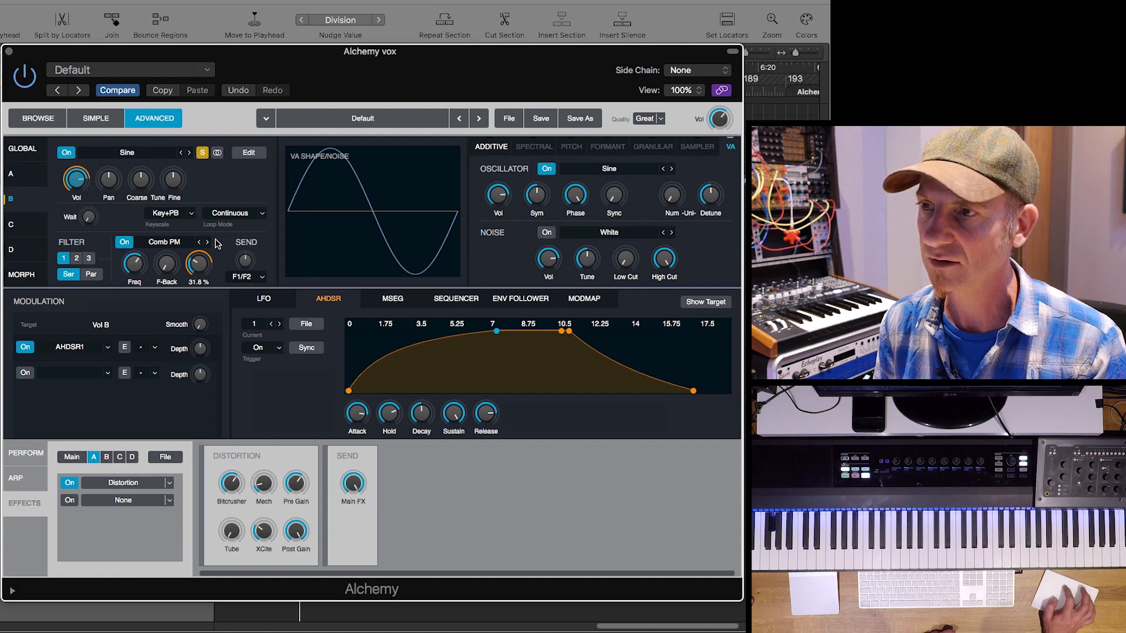
{"action": "left_click", "coordinate": [199, 265]}
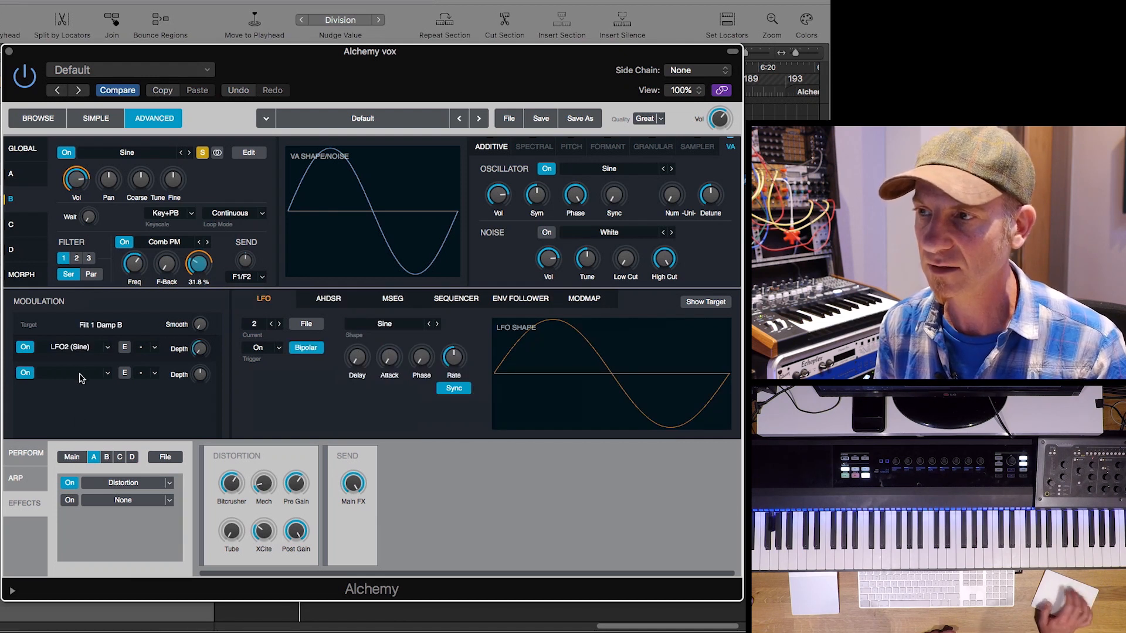
{"action": "left_click", "coordinate": [444, 300]}
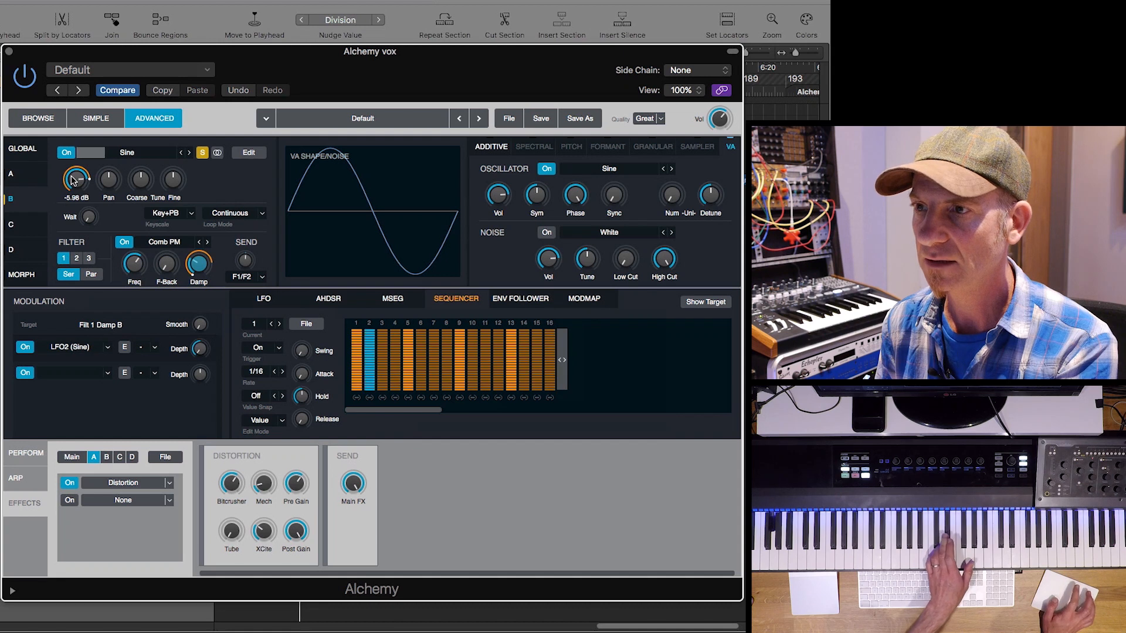
Step: Reduce the hold of source B's AHDSR1 volume envelope to zero so the release directly follows the attack peak
{"action": "left_click", "coordinate": [329, 299]}
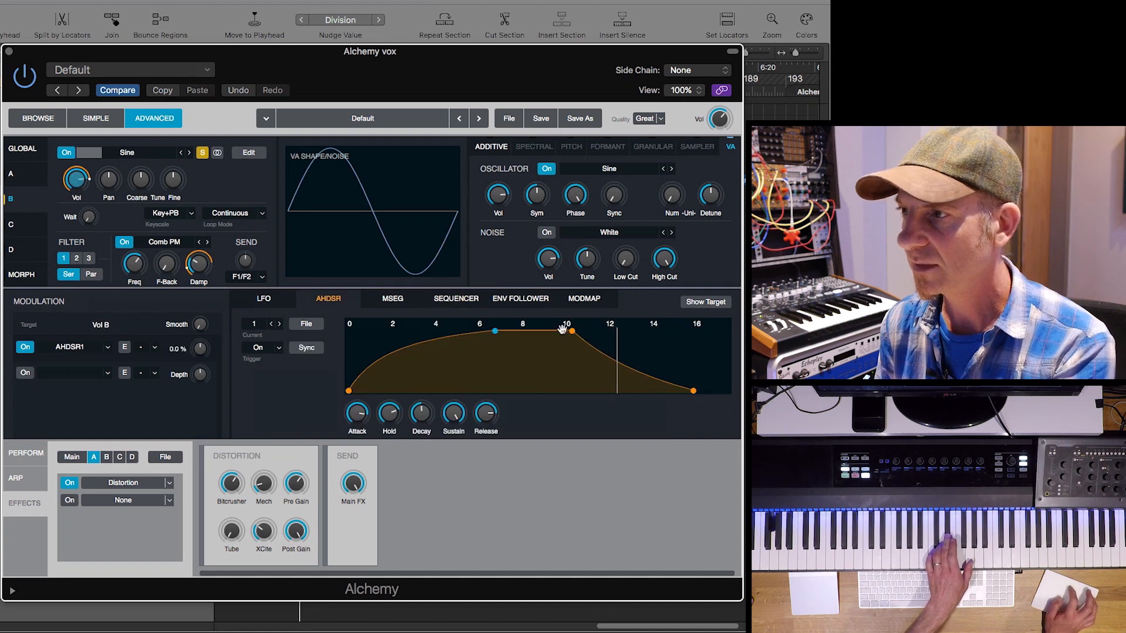
{"action": "left_click_drag", "start_coordinate": [562, 330], "coordinate": [371, 344]}
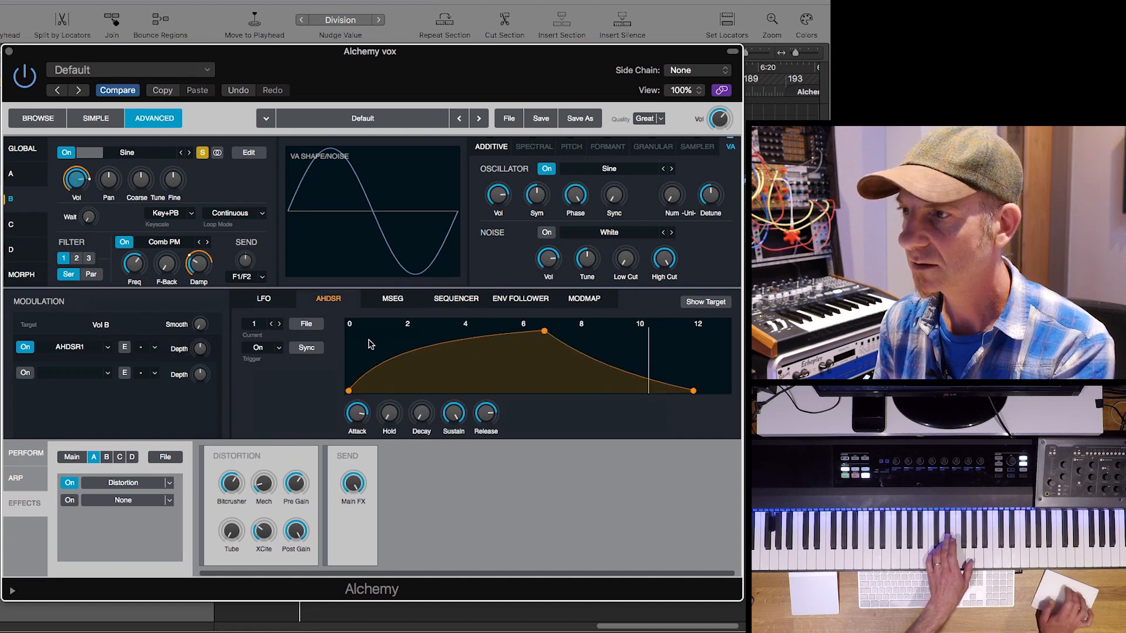
{"action": "left_click", "coordinate": [544, 330]}
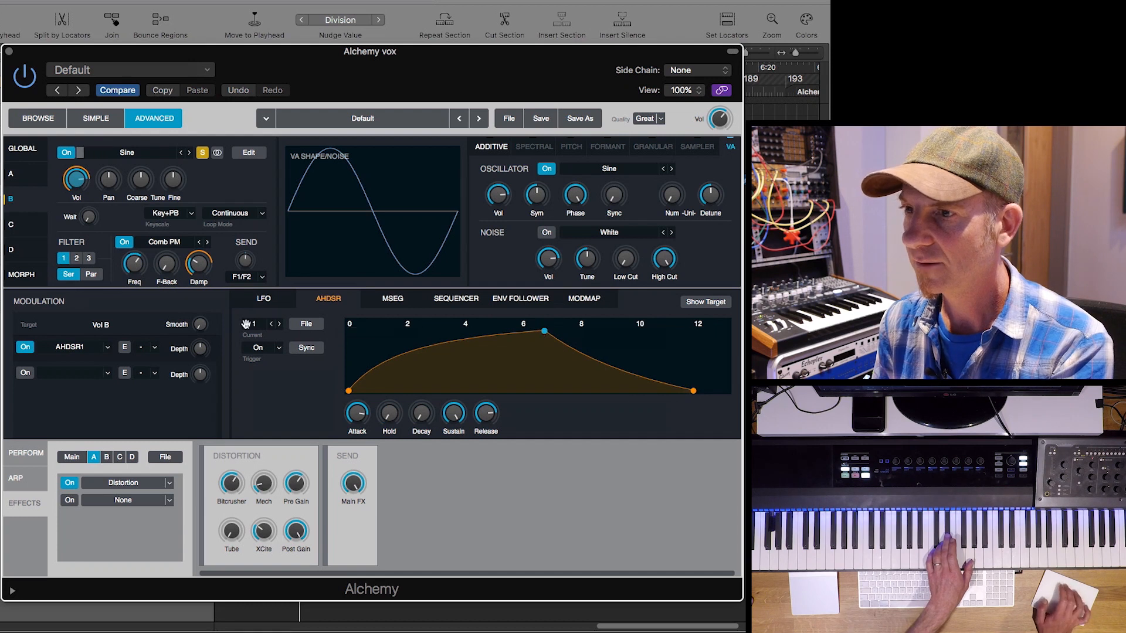
Step: Replace AHDSR1 with Sequencer1 as the modulation source for source B's volume
{"action": "left_click", "coordinate": [108, 347]}
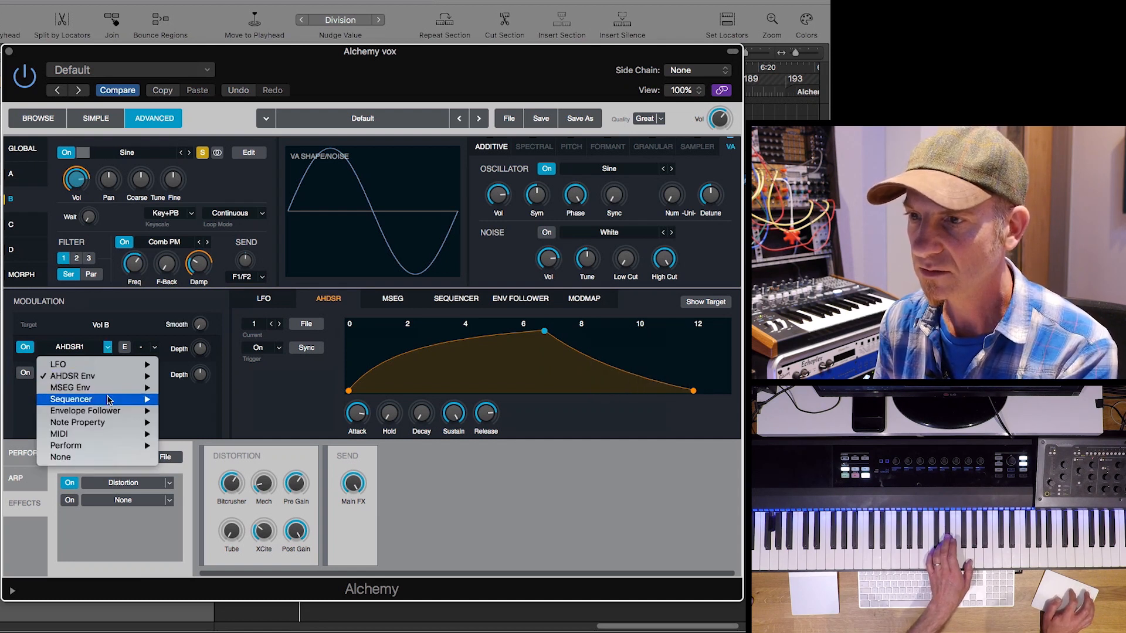
{"action": "mouse_move", "coordinate": [141, 399]}
{"action": "left_click", "coordinate": [204, 399]}
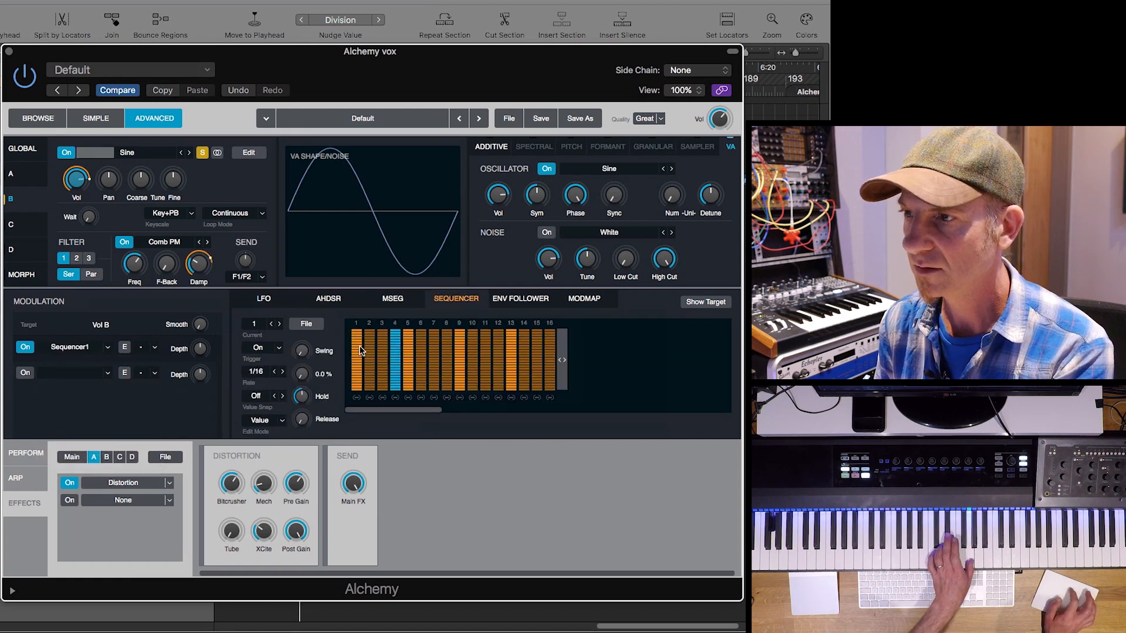
Step: Lower the even-numbered steps 2 to 16 of Sequencer1 and turn down its modulation depth on source B's volume
{"action": "left_click", "coordinate": [370, 368]}
{"action": "left_click", "coordinate": [395, 374]}
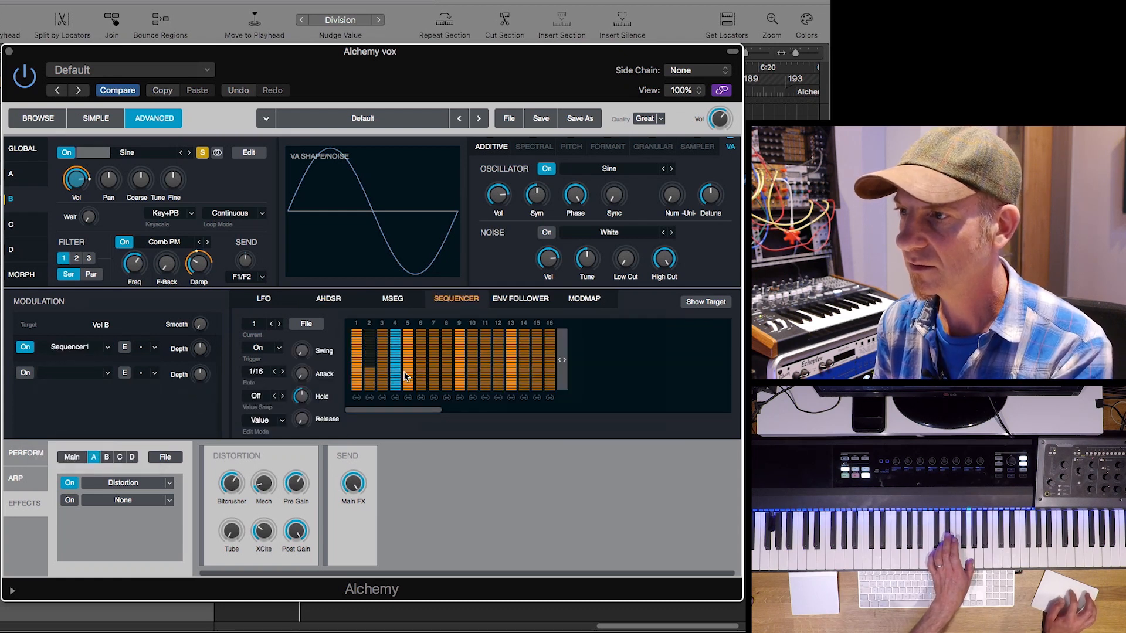
{"action": "left_click", "coordinate": [422, 378]}
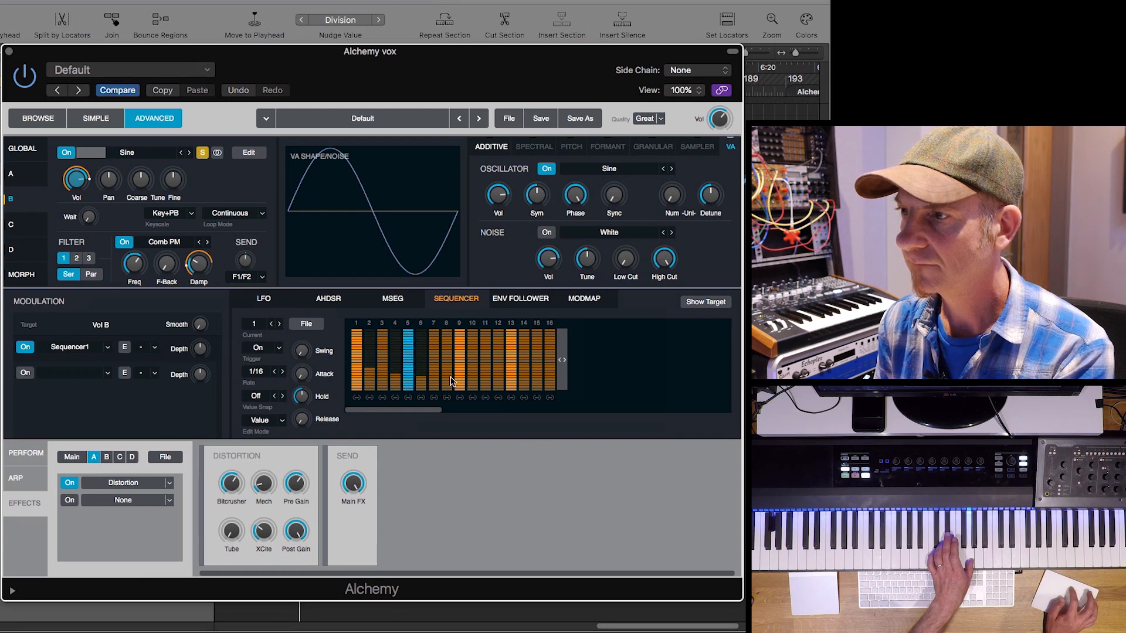
{"action": "left_click", "coordinate": [446, 379]}
{"action": "left_click", "coordinate": [472, 373]}
{"action": "left_click", "coordinate": [500, 372]}
{"action": "left_click", "coordinate": [525, 374]}
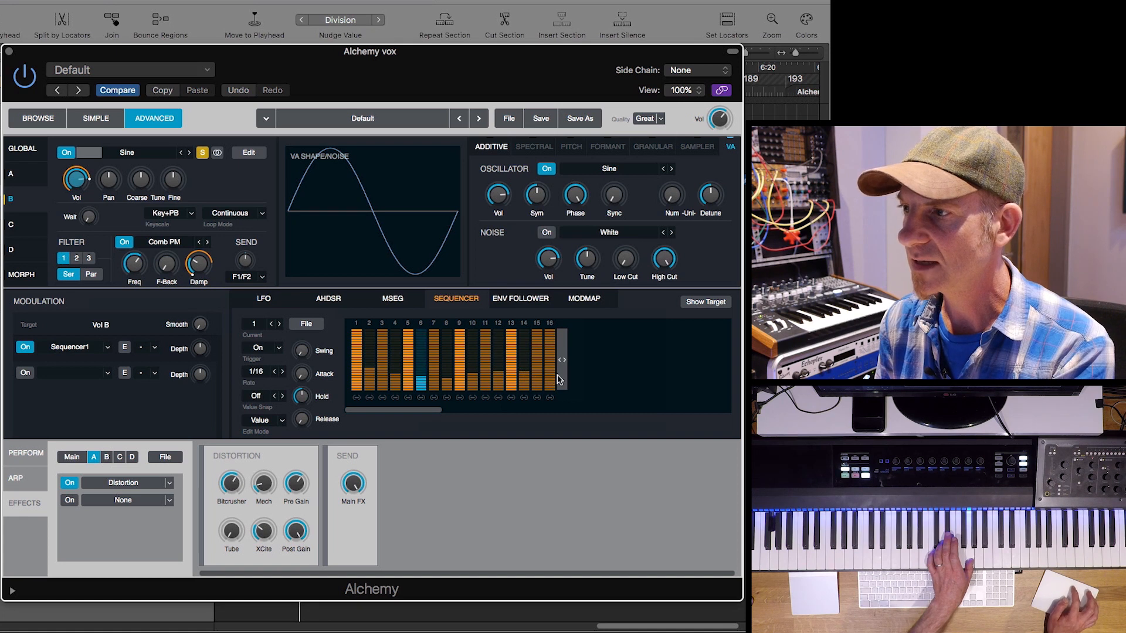
{"action": "left_click", "coordinate": [549, 378]}
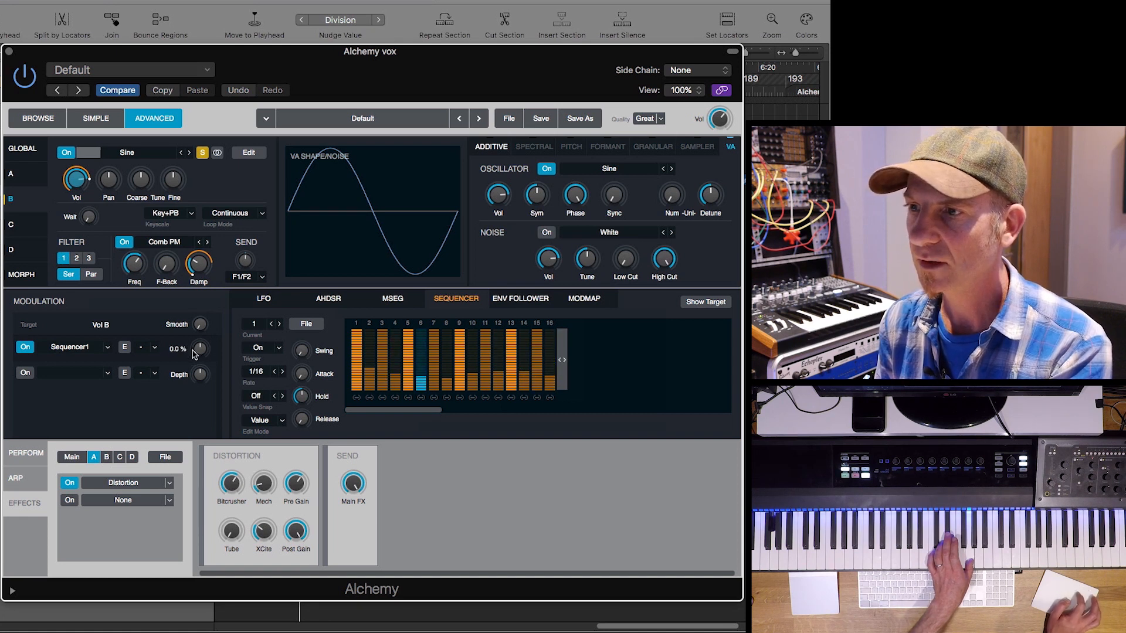
{"action": "left_click_drag", "start_coordinate": [200, 348], "coordinate": [200, 390]}
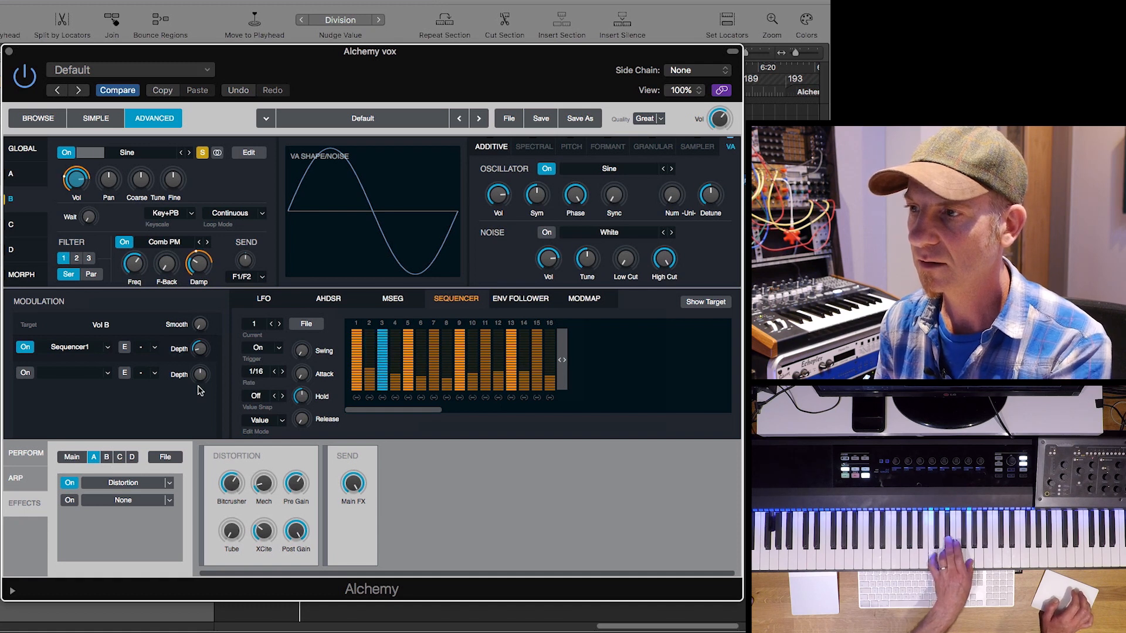